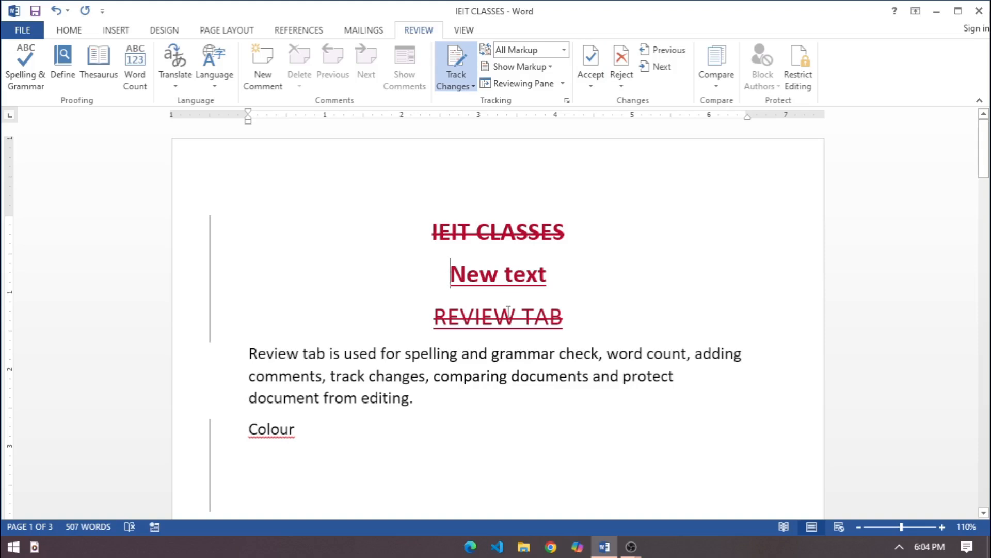
Insert a new line containing a first name between the introductory paragraph and the "Colour" line as a tracked insertion
{"action": "key", "text": "Return"}
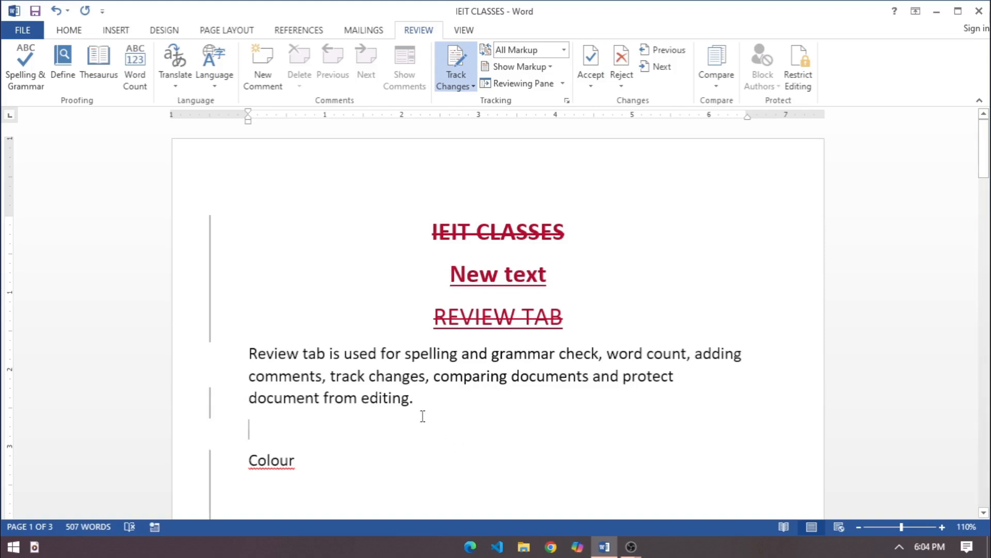
{"action": "type", "text": "Mohit"}
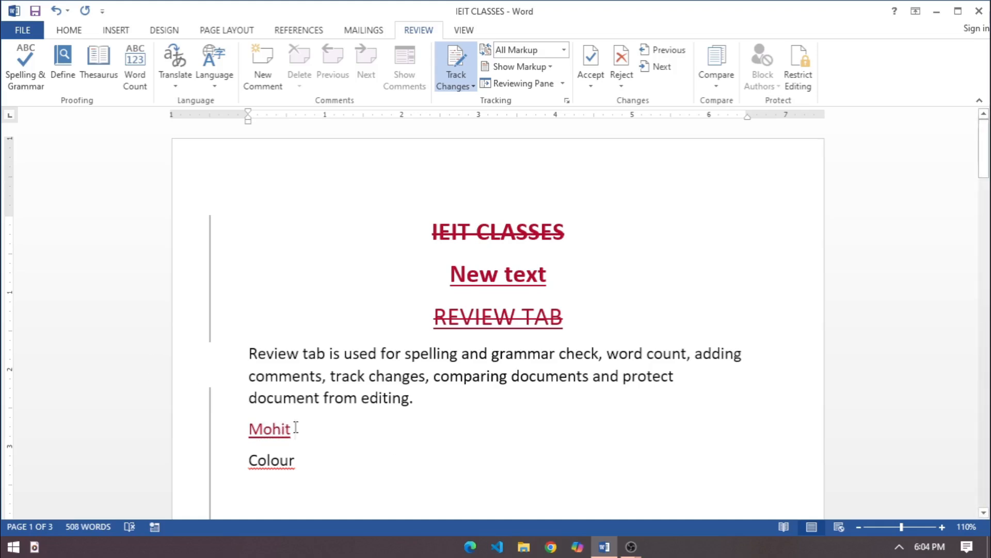
{"action": "left_click_drag", "start_coordinate": [301, 436], "coordinate": [210, 415]}
{"action": "left_click", "coordinate": [317, 469]}
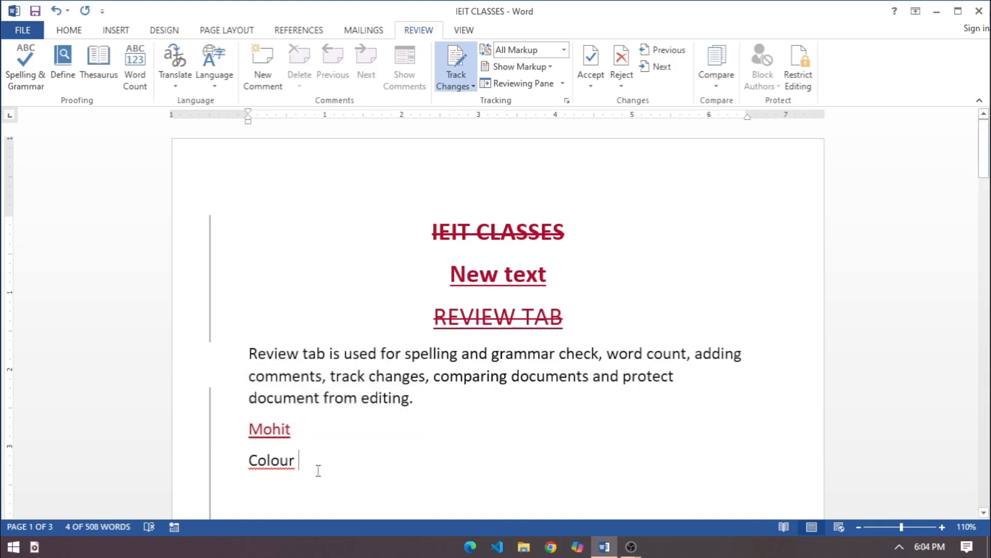
Delete the three one-word lines directly above "Happy" as a tracked deletion
{"action": "scroll", "coordinate": [331, 463], "scroll_direction": "down", "scroll_amount": 1}
{"action": "scroll", "coordinate": [332, 464], "scroll_direction": "down", "scroll_amount": 1}
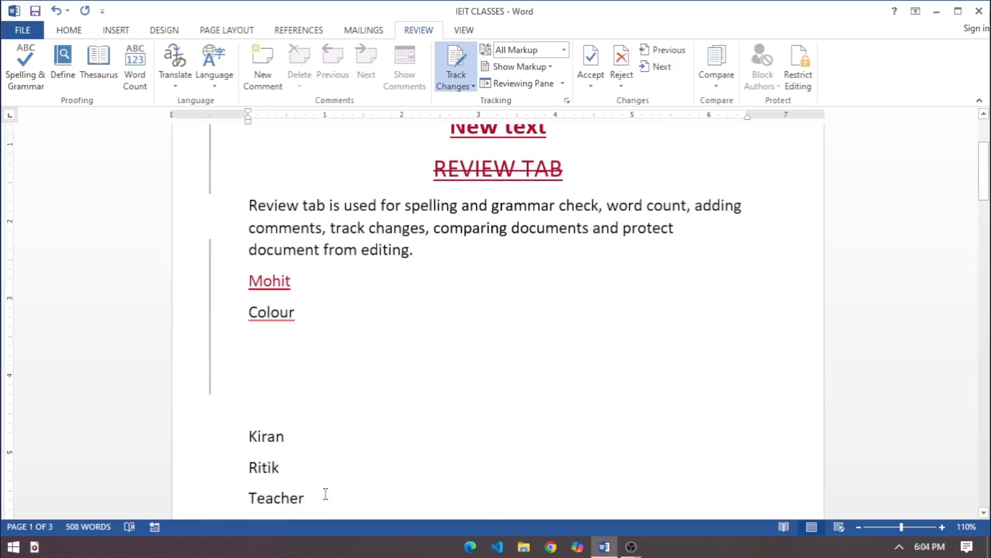
{"action": "left_click_drag", "start_coordinate": [323, 498], "coordinate": [235, 435]}
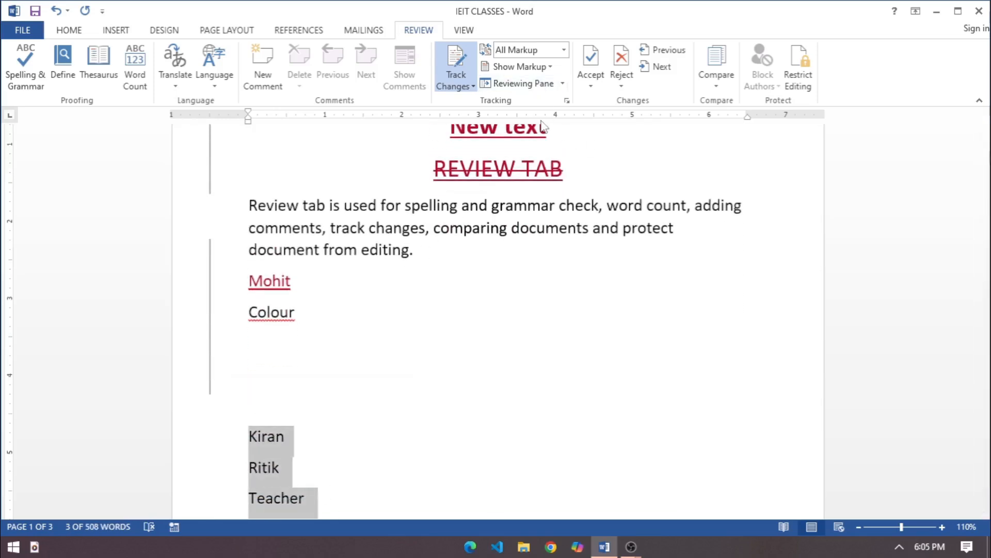
{"action": "key", "text": "Delete"}
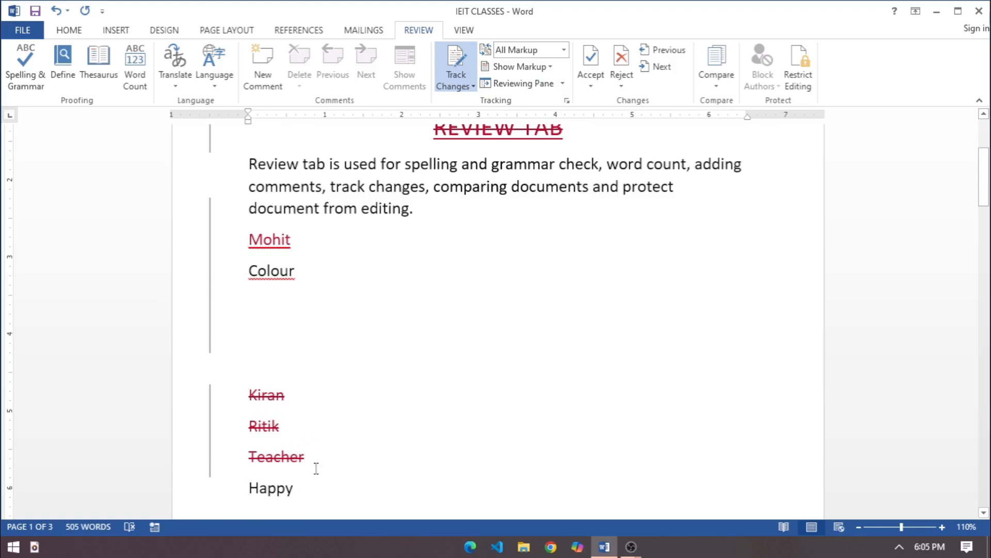
{"action": "scroll", "coordinate": [477, 398], "scroll_direction": "up", "scroll_amount": 5}
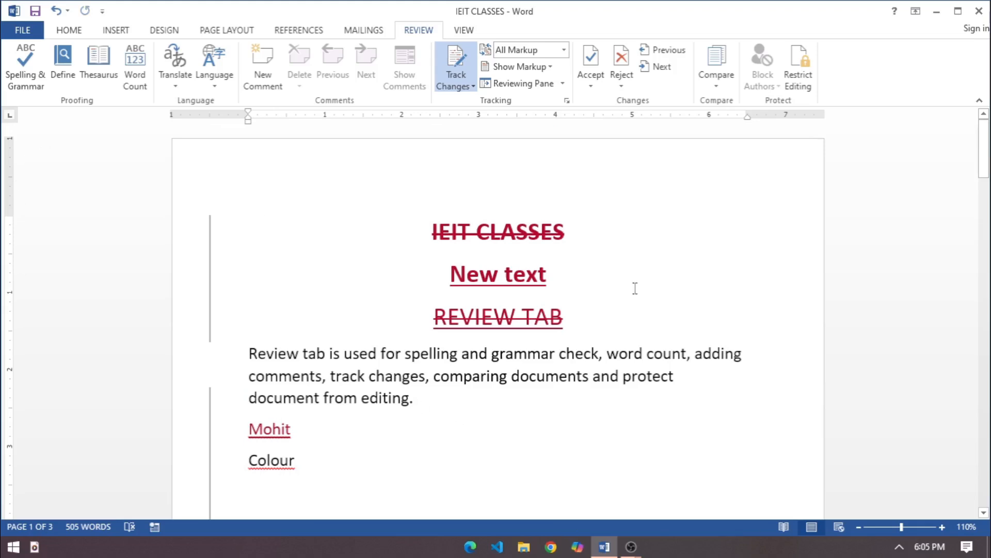
Close the document and reopen IEIT CLASSES from the ieit folder on the desktop
{"action": "left_click", "coordinate": [984, 11]}
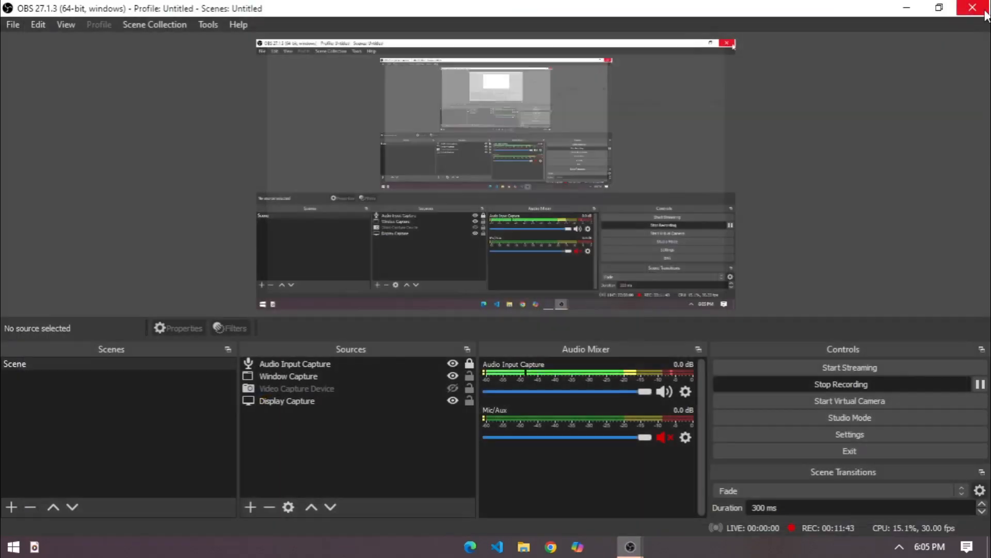
{"action": "left_click", "coordinate": [611, 295]}
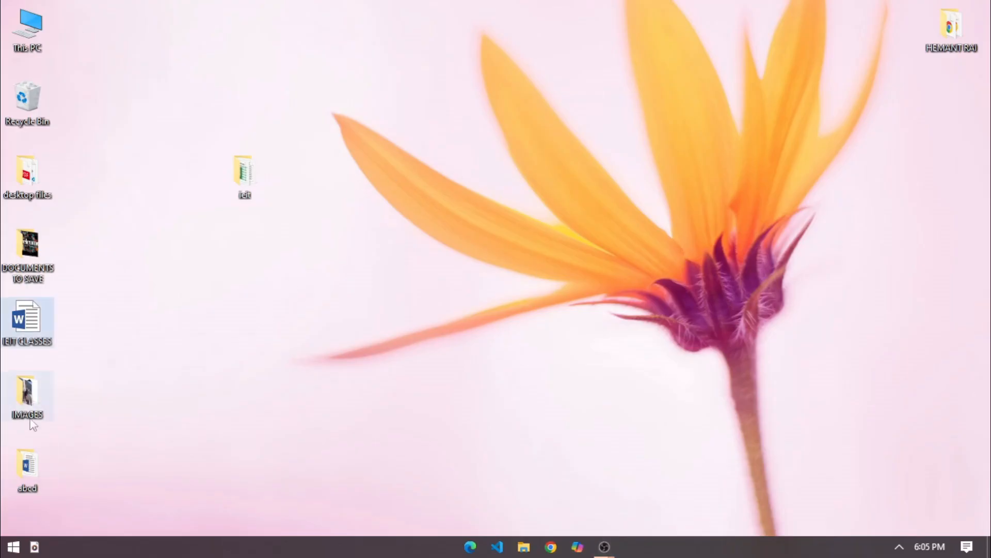
{"action": "left_click", "coordinate": [240, 175]}
{"action": "double_click", "coordinate": [240, 176]}
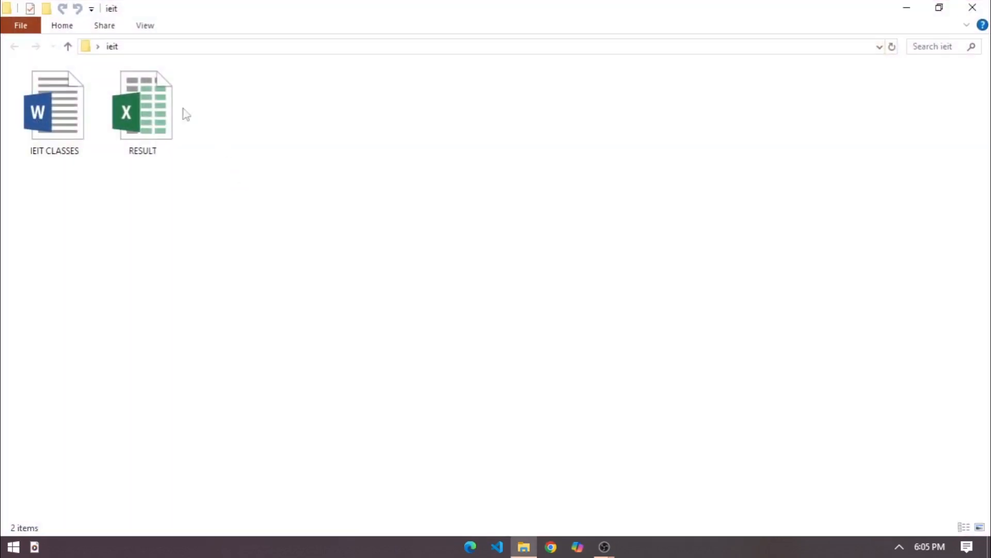
{"action": "double_click", "coordinate": [41, 106]}
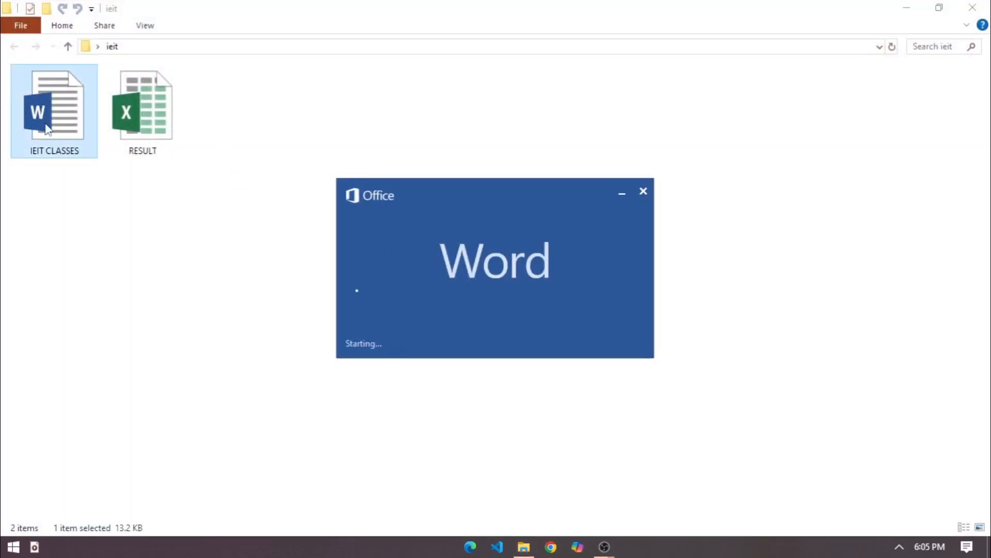
{"action": "scroll", "coordinate": [459, 332], "scroll_direction": "down", "scroll_amount": 6}
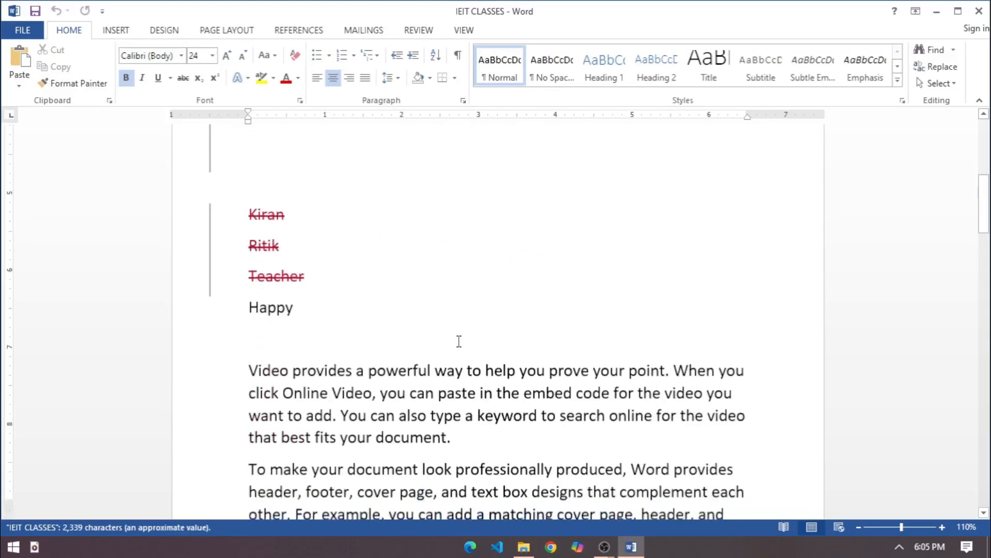
{"action": "scroll", "coordinate": [456, 370], "scroll_direction": "up", "scroll_amount": 9}
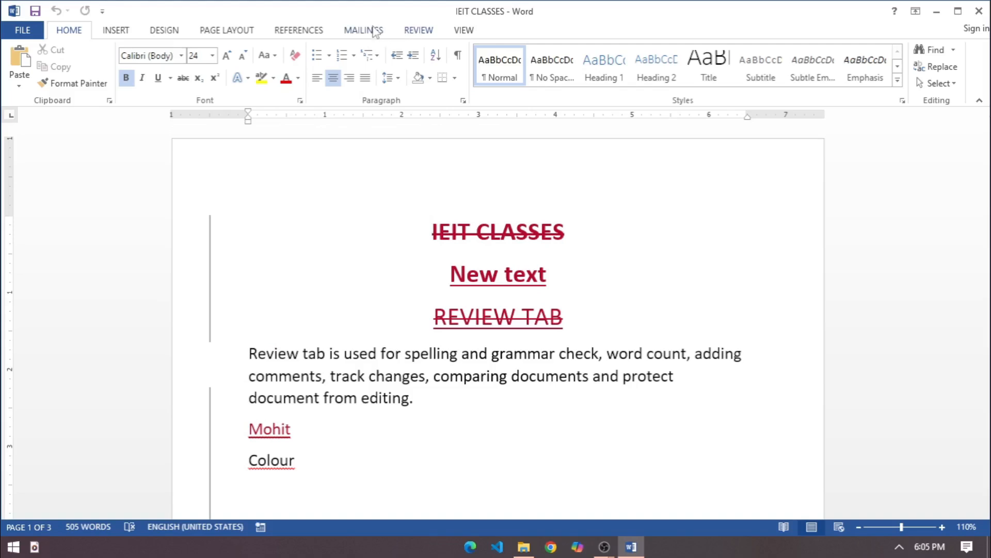
View the tracked document in the No Markup, Original and Simple Markup displays in turn
{"action": "left_click", "coordinate": [419, 31]}
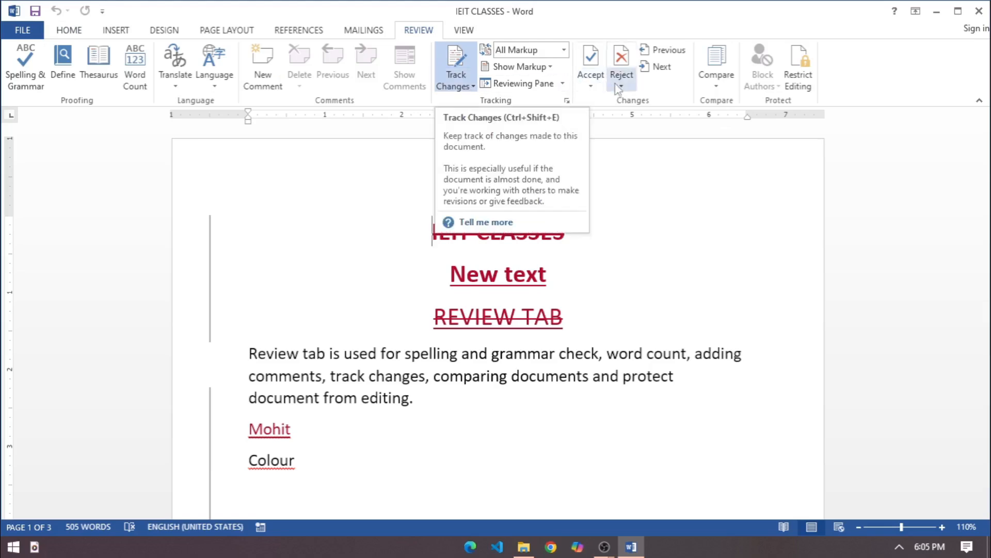
{"action": "left_click", "coordinate": [566, 50]}
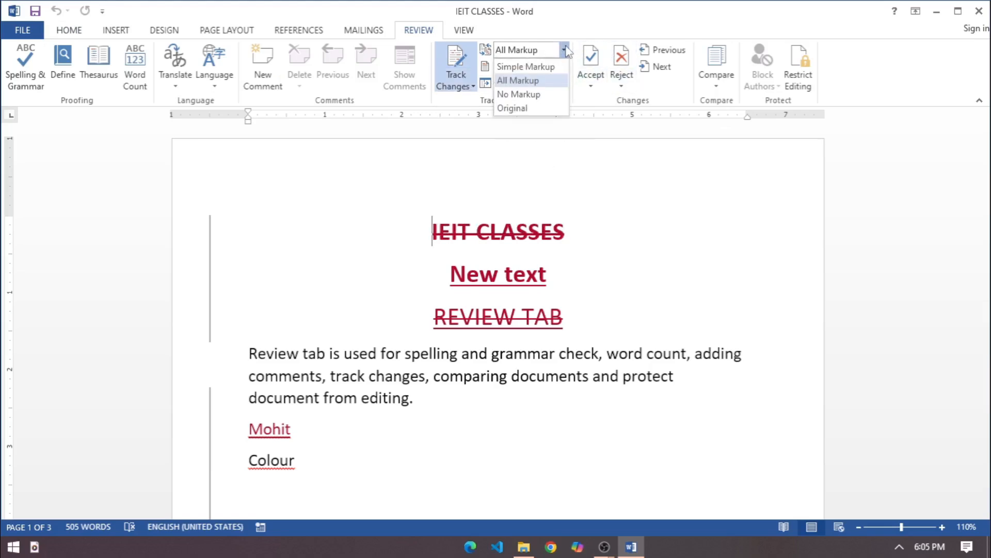
{"action": "left_click", "coordinate": [524, 95]}
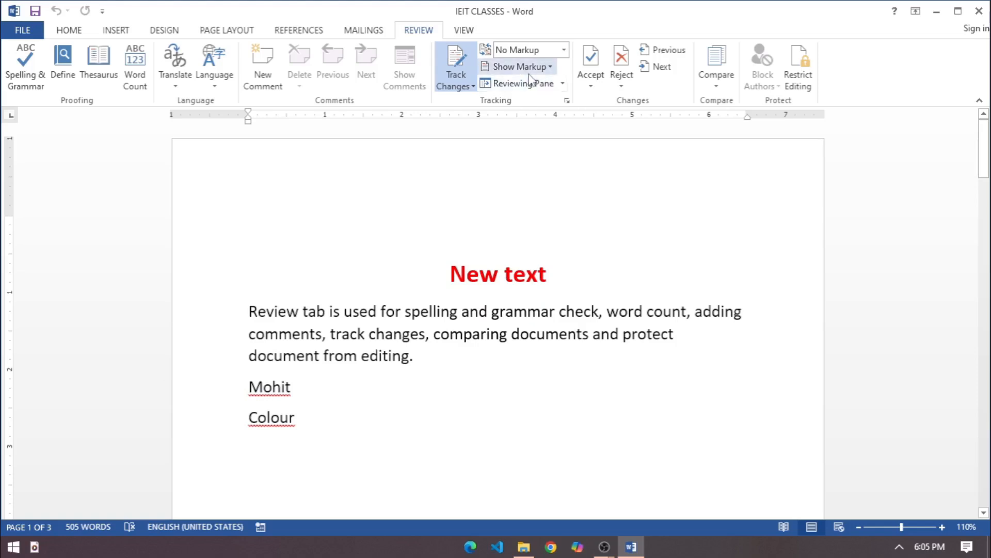
{"action": "left_click", "coordinate": [565, 51]}
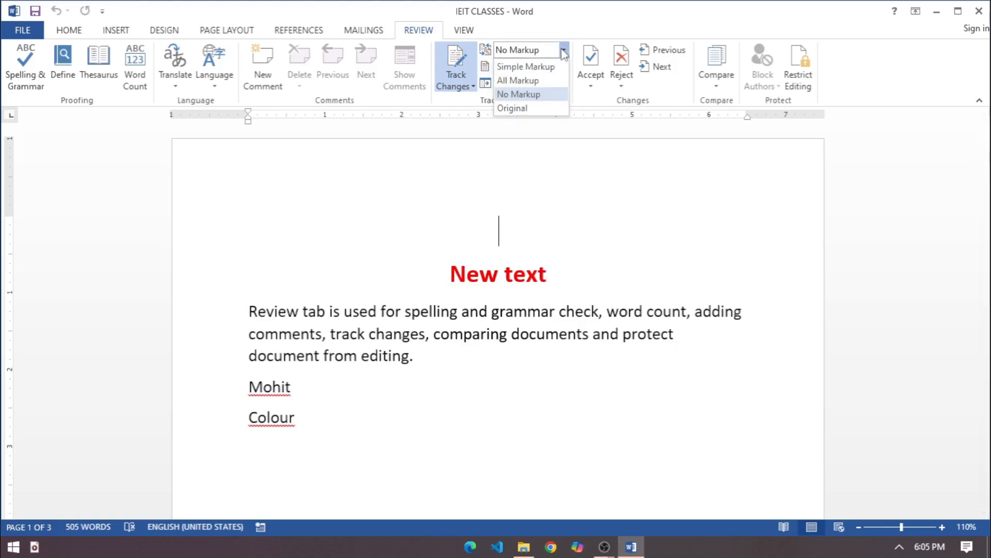
{"action": "left_click", "coordinate": [525, 108]}
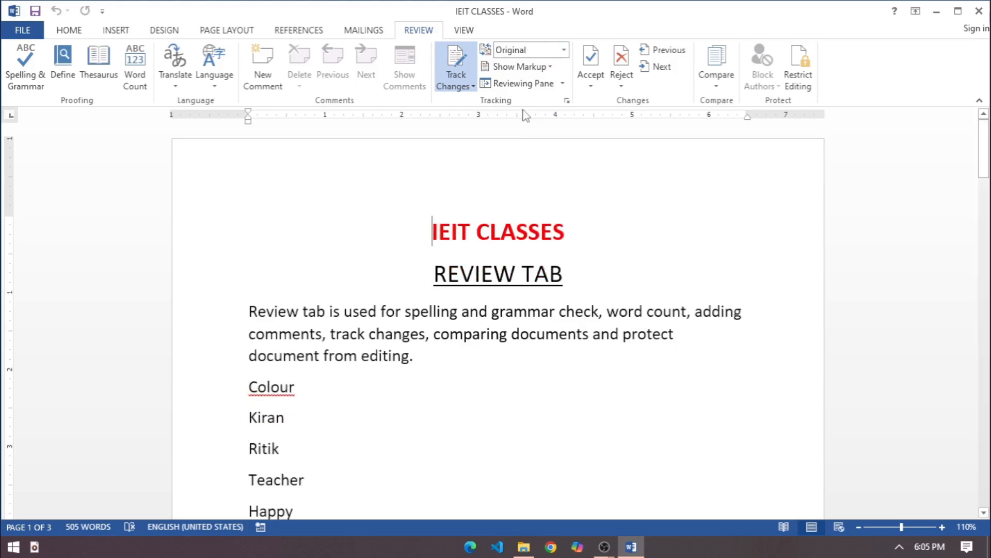
{"action": "left_click", "coordinate": [563, 51]}
{"action": "left_click", "coordinate": [540, 68]}
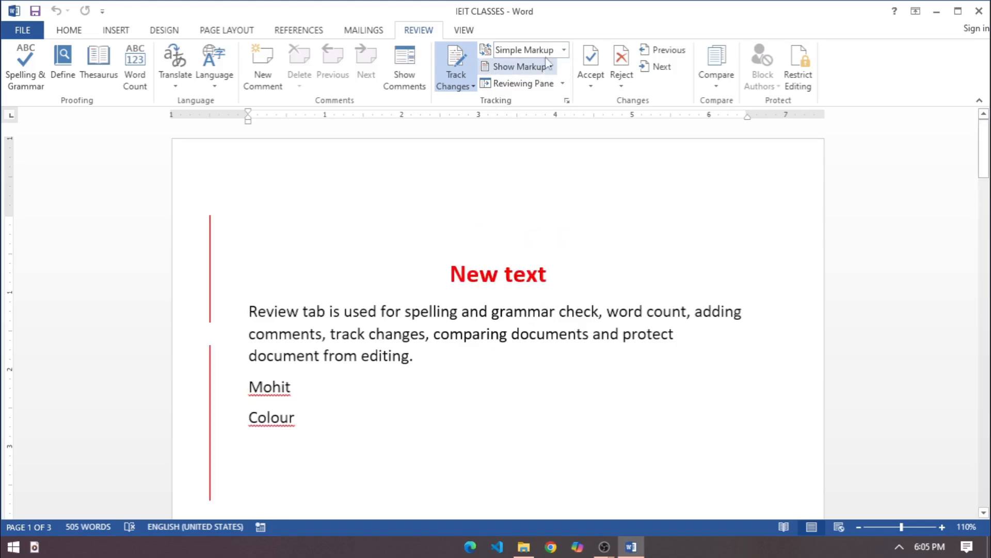
Compare the All Markup, No Markup and Simple Markup displays again, ending with All Markup
{"action": "left_click", "coordinate": [564, 50]}
{"action": "left_click", "coordinate": [518, 81]}
{"action": "left_click", "coordinate": [564, 50]}
{"action": "left_click", "coordinate": [521, 94]}
{"action": "left_click", "coordinate": [564, 50]}
{"action": "left_click", "coordinate": [547, 68]}
{"action": "left_click", "coordinate": [564, 50]}
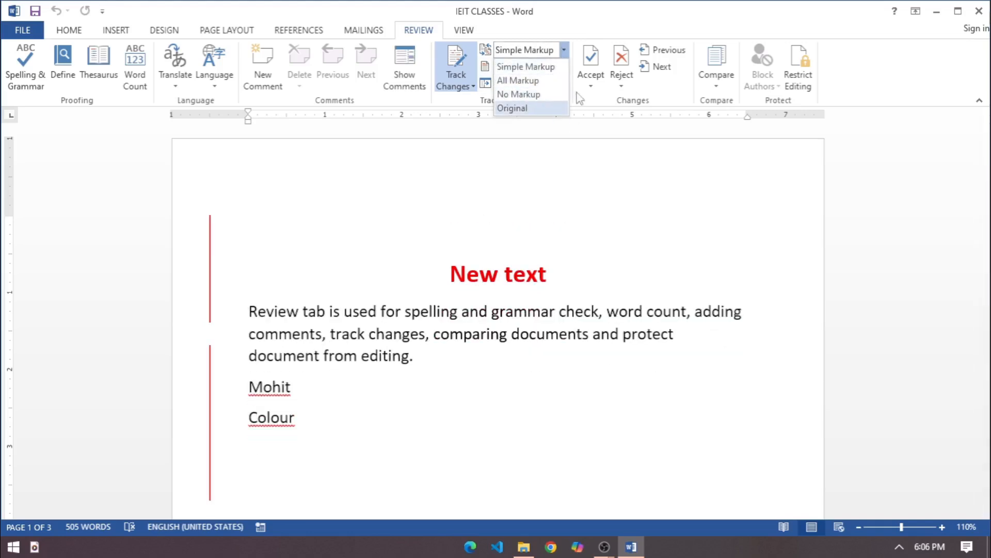
{"action": "left_click", "coordinate": [564, 81]}
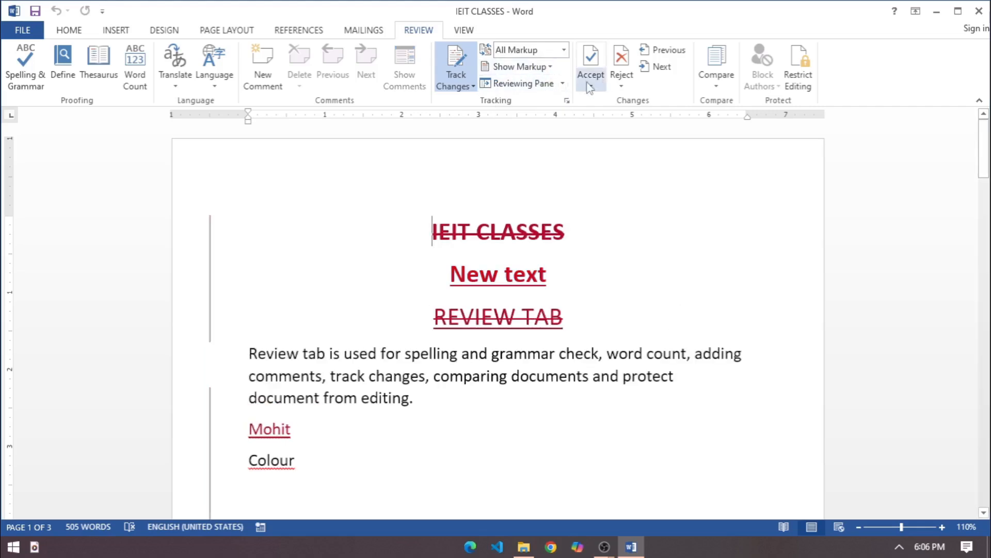
Hide insertions and deletions from the displayed markup and show them again
{"action": "left_click", "coordinate": [551, 67]}
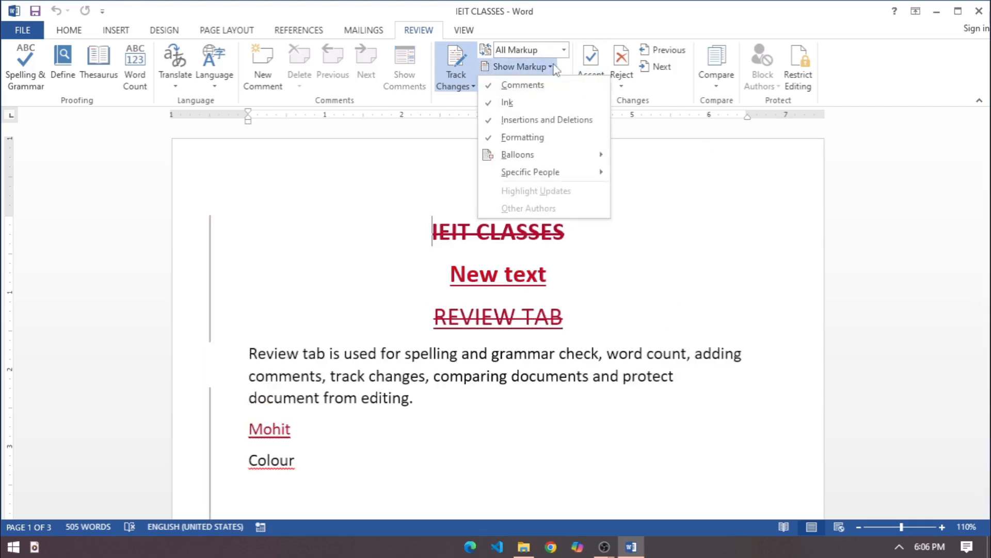
{"action": "left_click", "coordinate": [538, 120]}
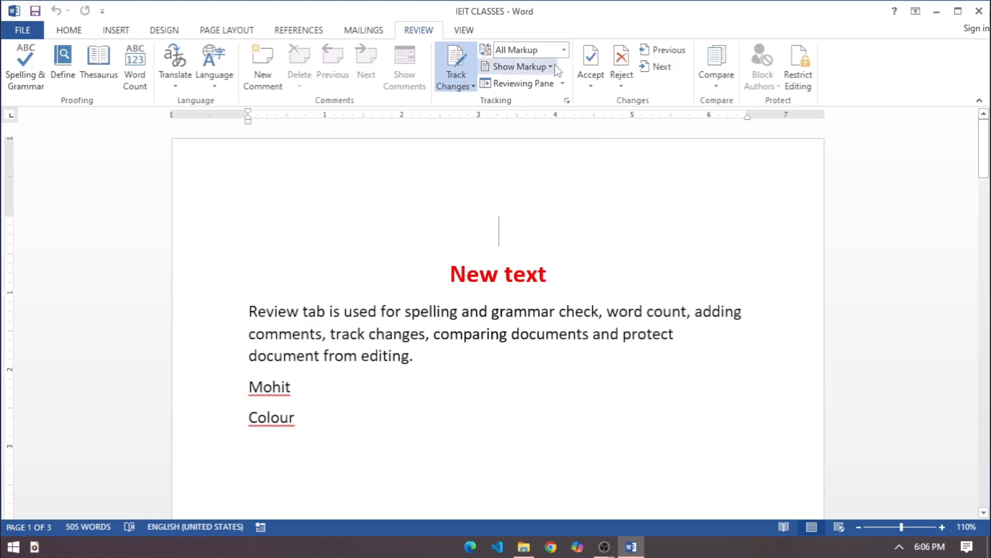
{"action": "left_click", "coordinate": [552, 69]}
{"action": "left_click", "coordinate": [552, 124]}
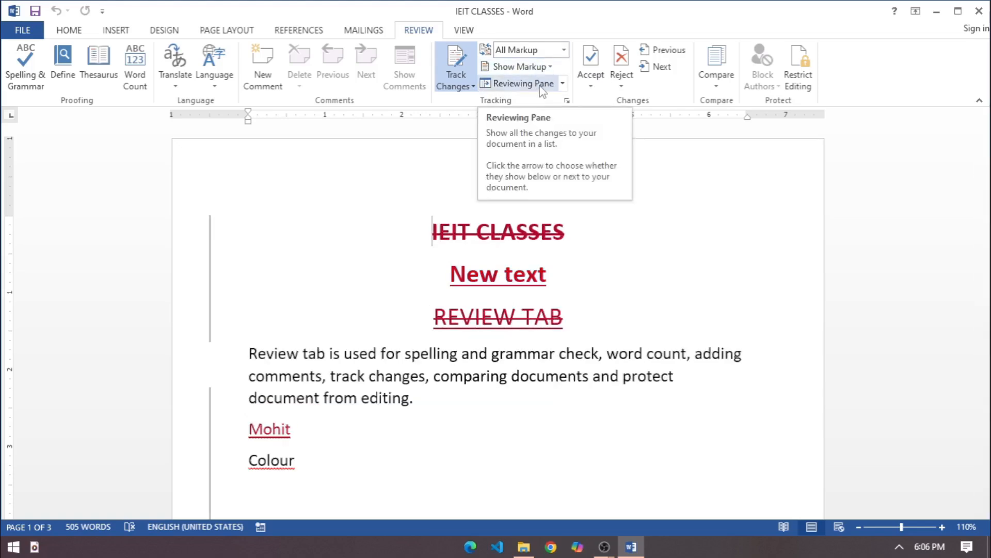
Show the revisions in a vertical Reviewing Pane, check the deleted IEIT CLASSES heading in the document, and close the pane
{"action": "left_click", "coordinate": [562, 84]}
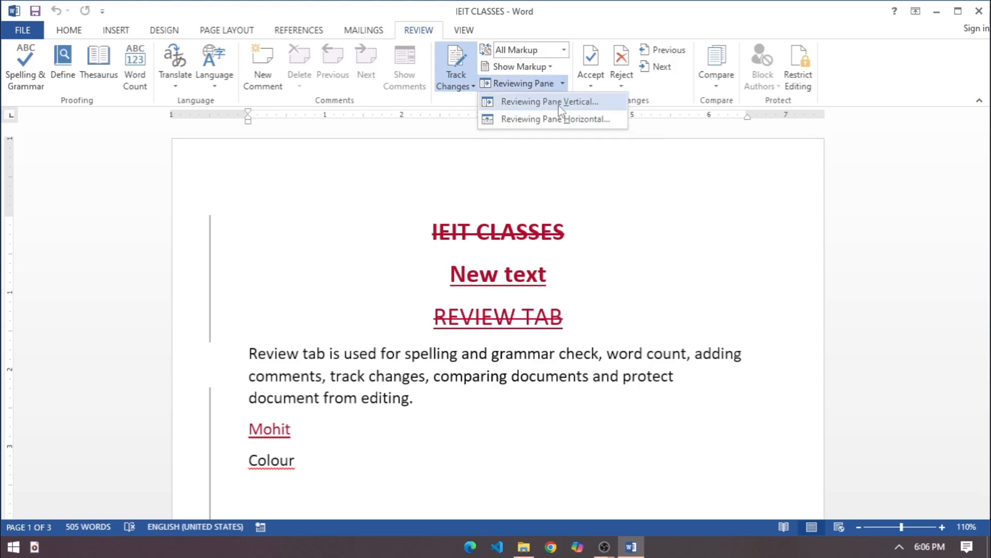
{"action": "left_click", "coordinate": [560, 103]}
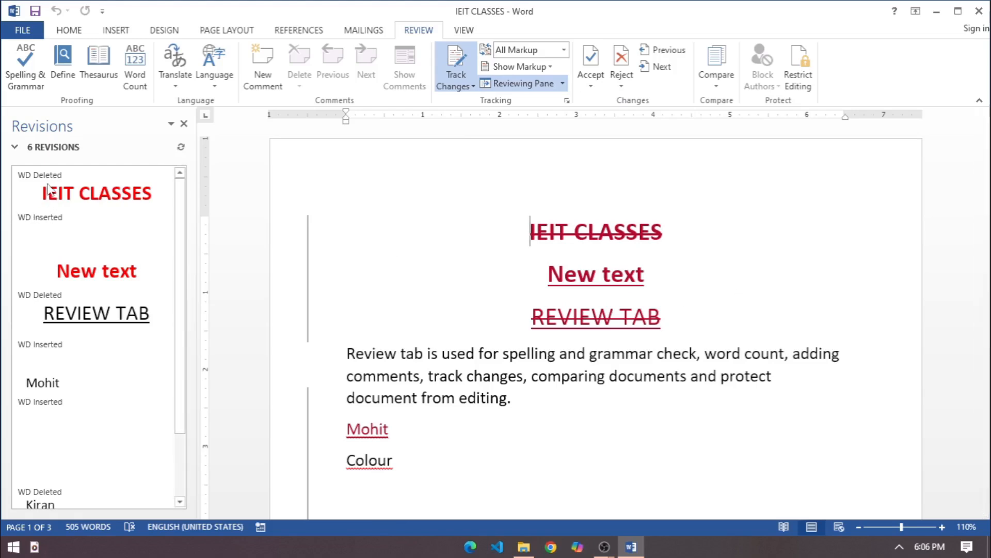
{"action": "left_click_drag", "start_coordinate": [524, 227], "coordinate": [712, 237]}
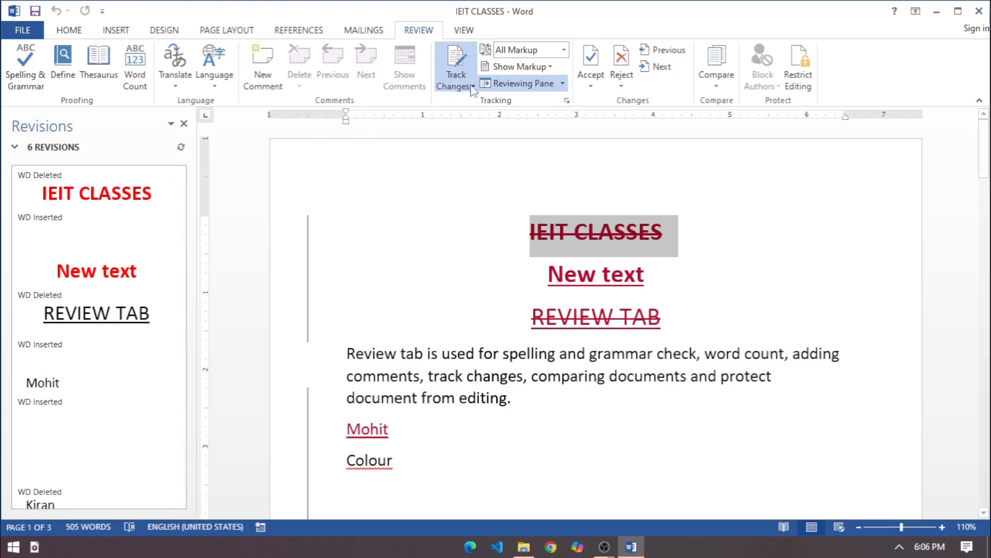
{"action": "left_click", "coordinate": [528, 87]}
Show the list of revisions in a horizontal Reviewing Pane, look through it, and close the pane
{"action": "left_click", "coordinate": [562, 83]}
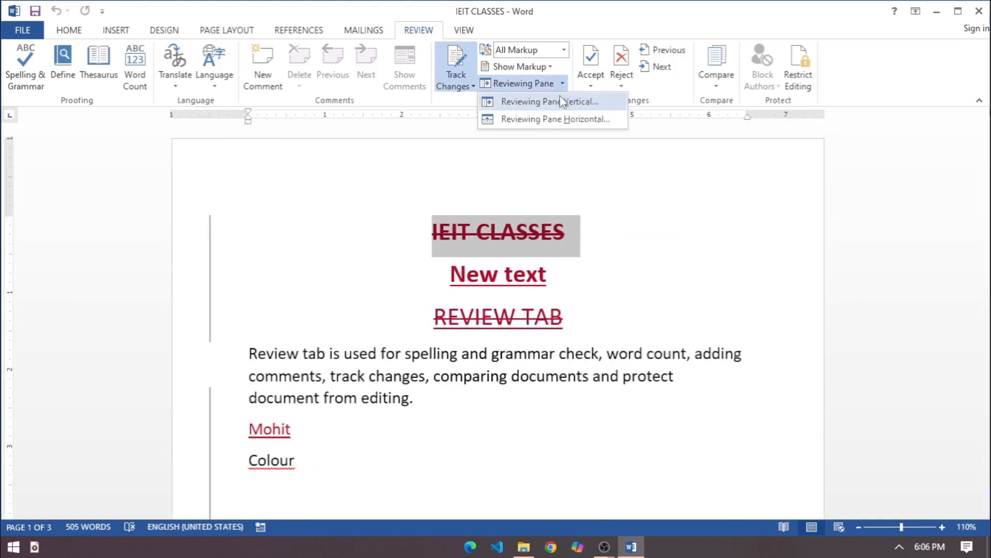
{"action": "left_click", "coordinate": [556, 118]}
{"action": "scroll", "coordinate": [176, 414], "scroll_direction": "down", "scroll_amount": 2}
{"action": "scroll", "coordinate": [179, 423], "scroll_direction": "up", "scroll_amount": 2}
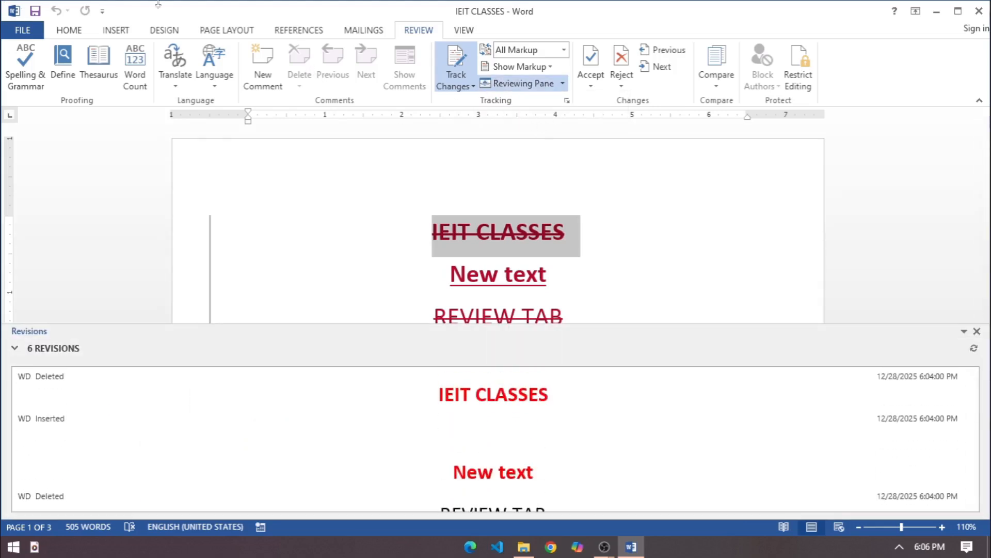
{"action": "left_click", "coordinate": [547, 85]}
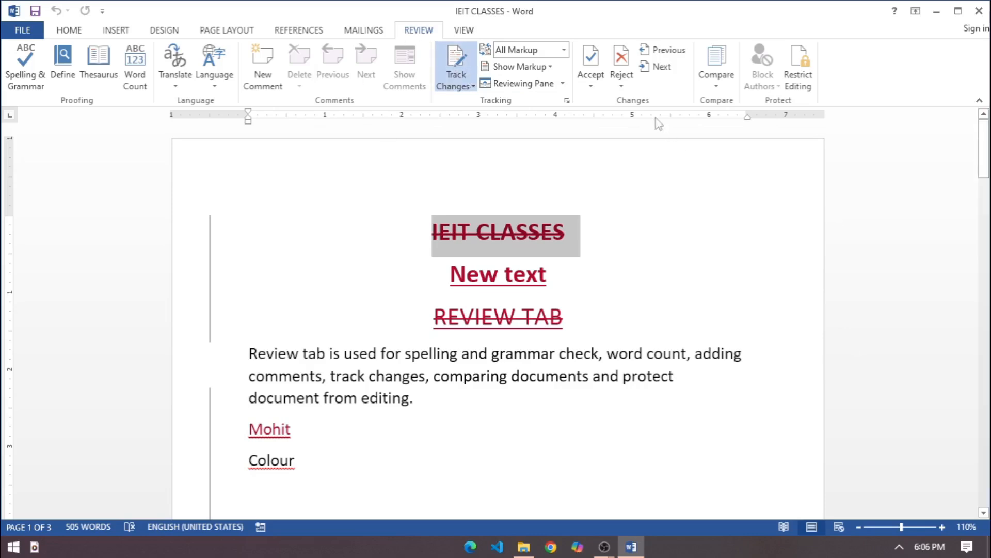
Step backwards through the tracked changes to select the deleted IEIT CLASSES heading
{"action": "left_click", "coordinate": [662, 51]}
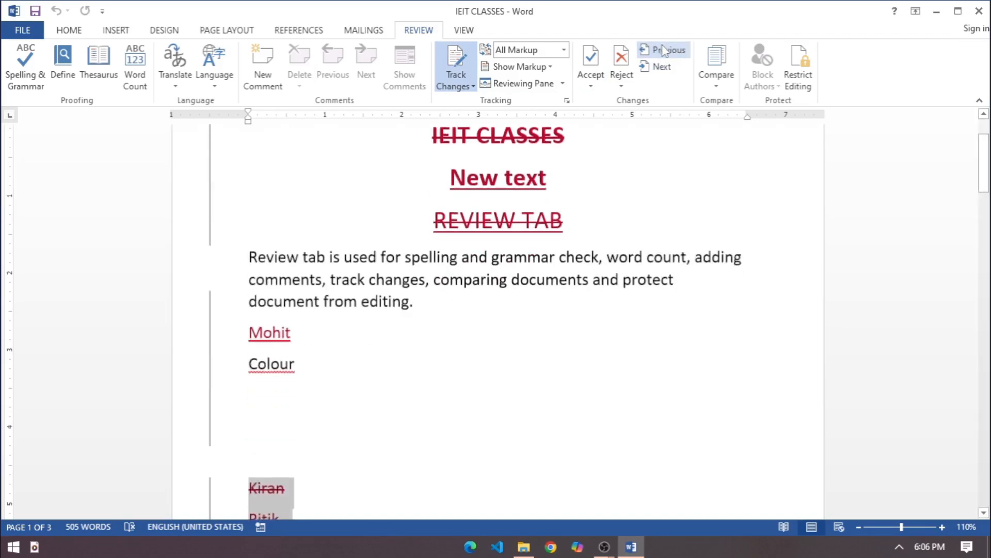
{"action": "left_click", "coordinate": [663, 51]}
{"action": "left_click", "coordinate": [663, 51]}
{"action": "left_click", "coordinate": [663, 51]}
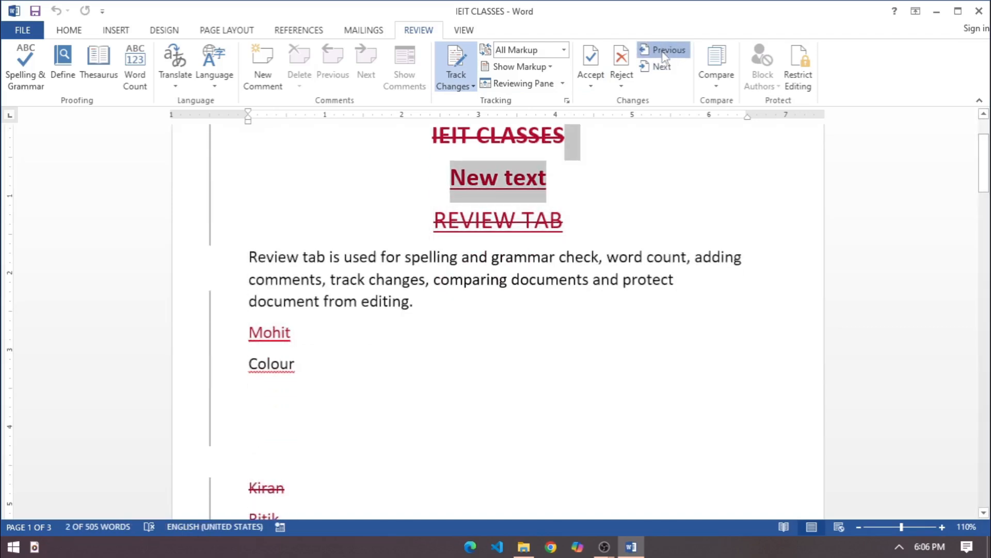
{"action": "left_click", "coordinate": [664, 51]}
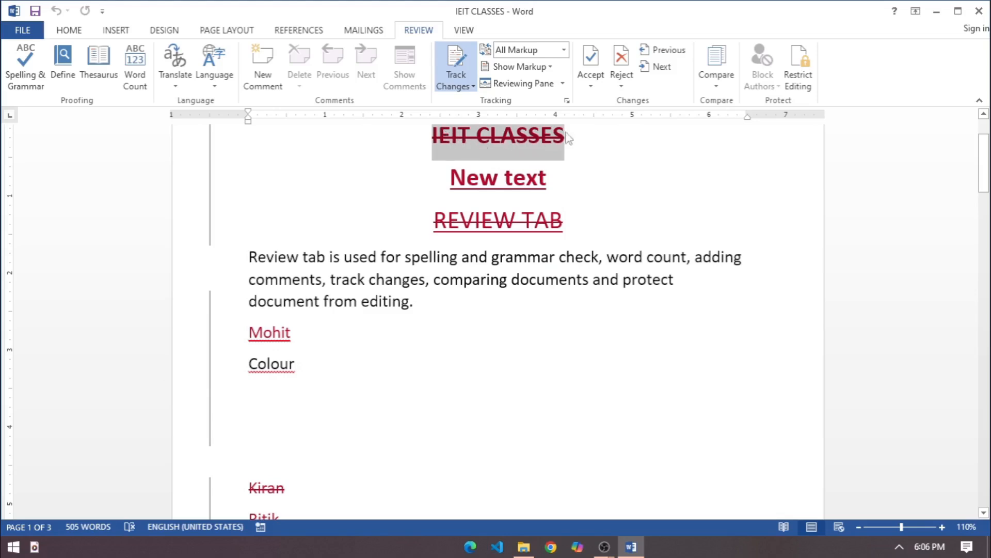
{"action": "left_click", "coordinate": [591, 82]}
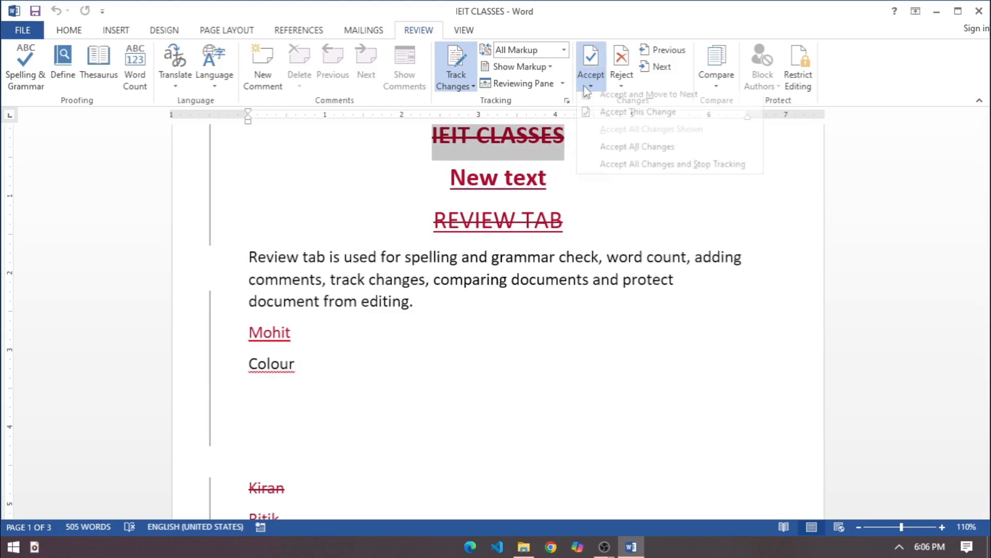
{"action": "left_click", "coordinate": [591, 82]}
{"action": "left_click", "coordinate": [591, 81]}
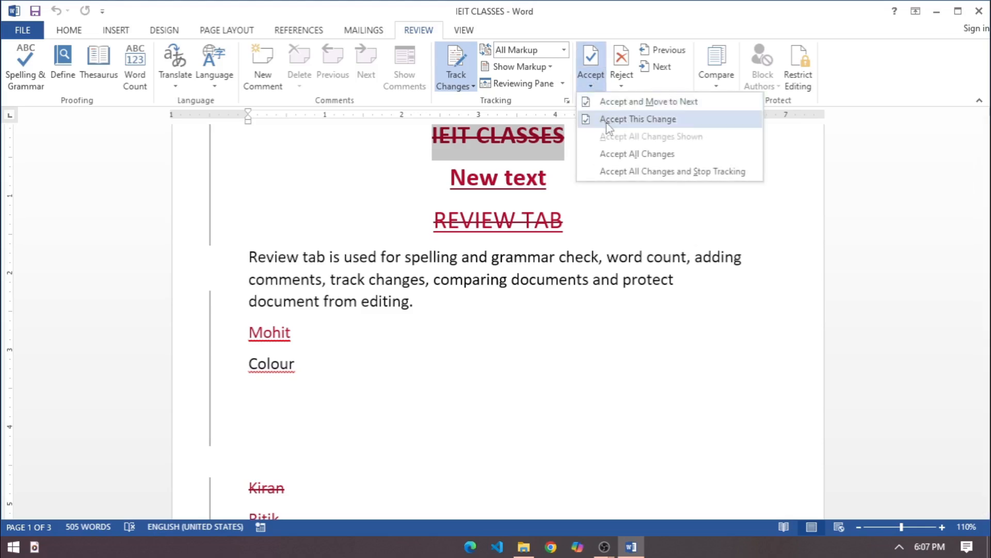
{"action": "left_click", "coordinate": [509, 155]}
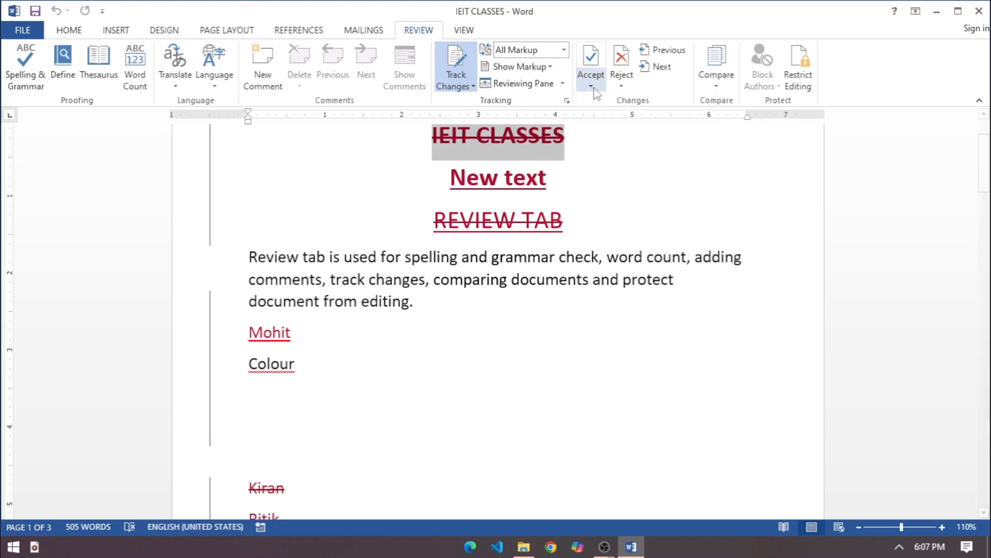
Reject the tracked deletion of the IEIT CLASSES heading
{"action": "left_click", "coordinate": [621, 86]}
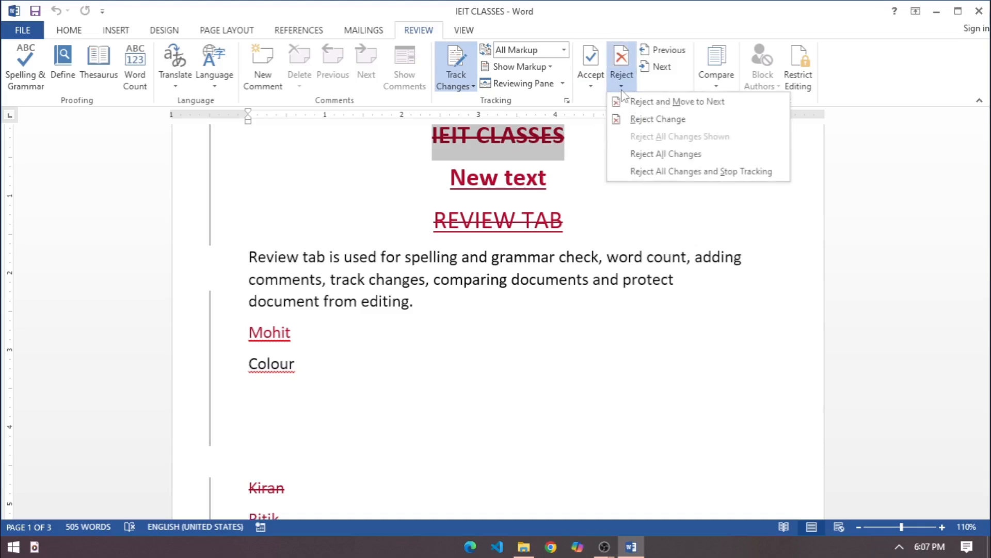
{"action": "left_click", "coordinate": [657, 119]}
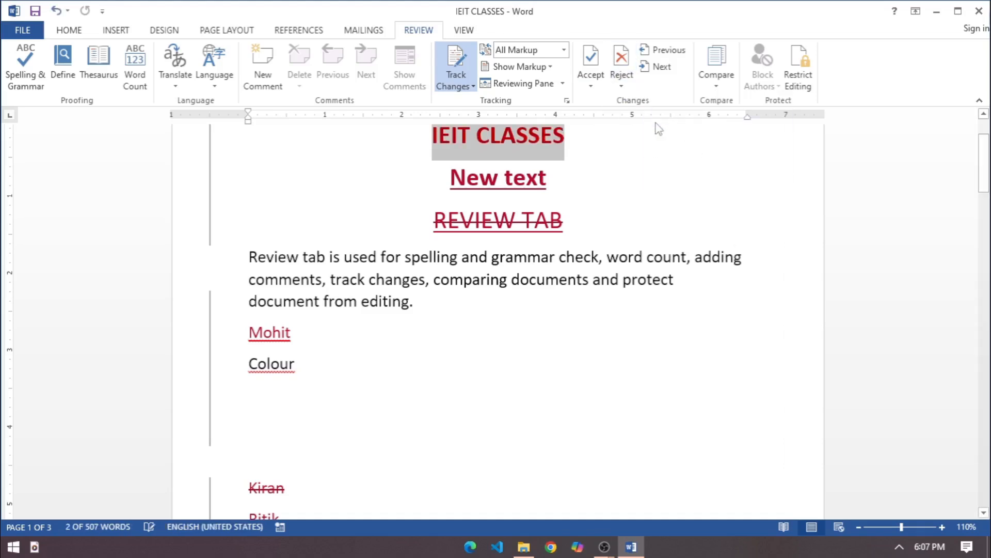
{"action": "left_click", "coordinate": [580, 185]}
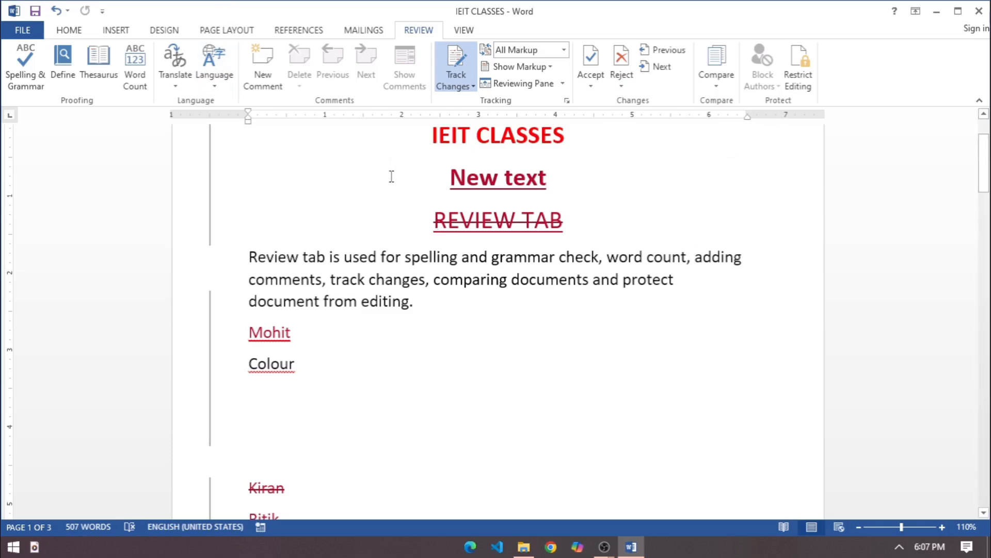
Accept the tracked insertion of the New text heading and the tracked deletion of the REVIEW TAB heading
{"action": "left_click_drag", "start_coordinate": [445, 177], "coordinate": [584, 177]}
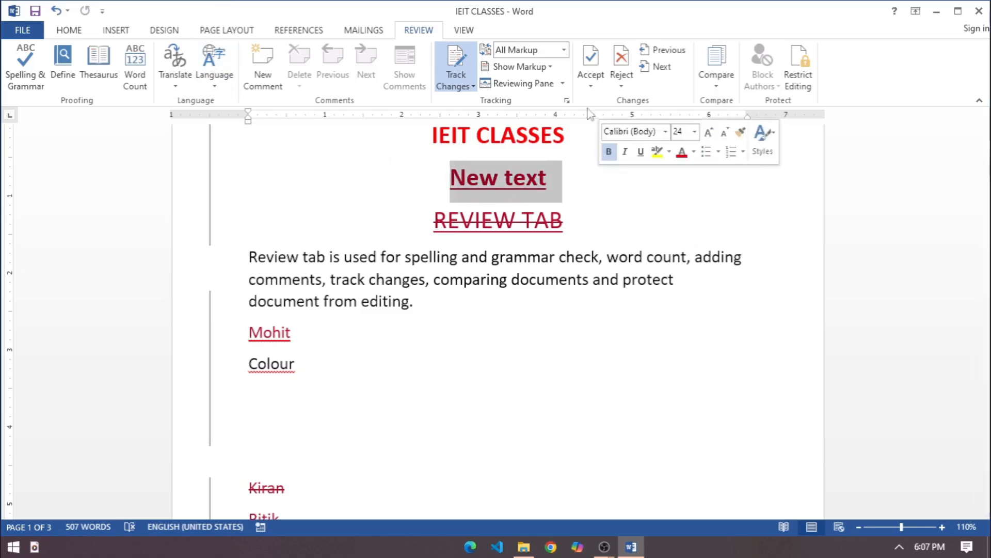
{"action": "left_click", "coordinate": [590, 83]}
{"action": "left_click", "coordinate": [600, 120]}
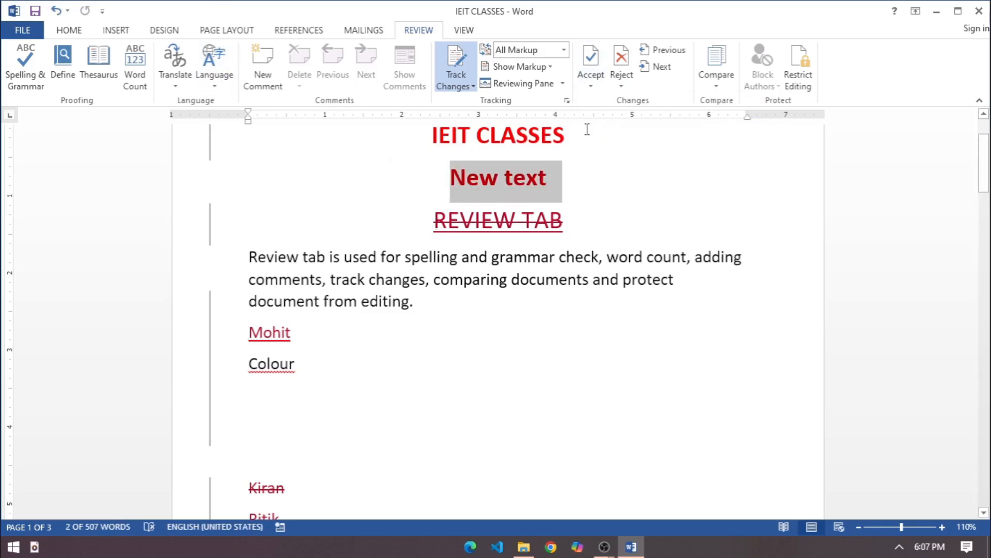
{"action": "left_click_drag", "start_coordinate": [569, 225], "coordinate": [398, 237]}
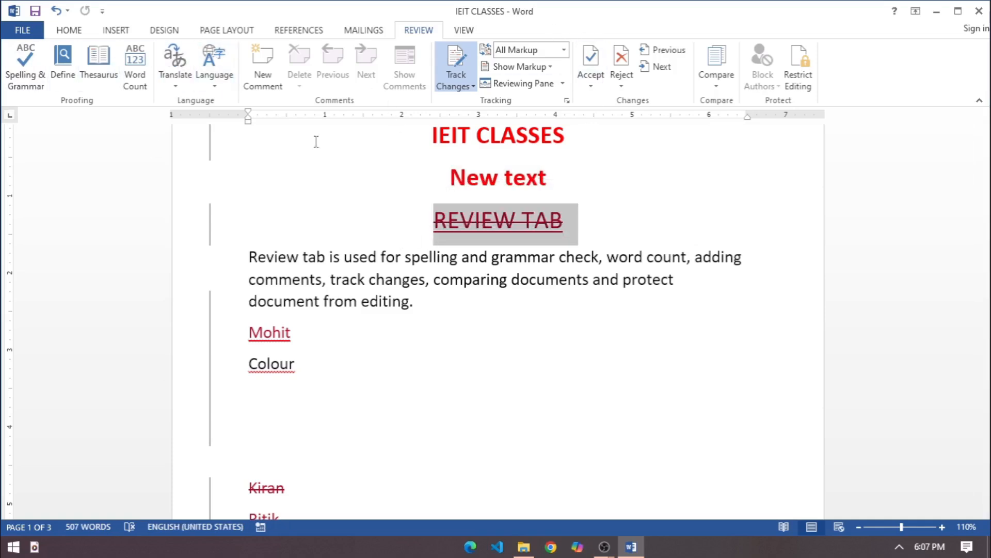
{"action": "left_click", "coordinate": [592, 84]}
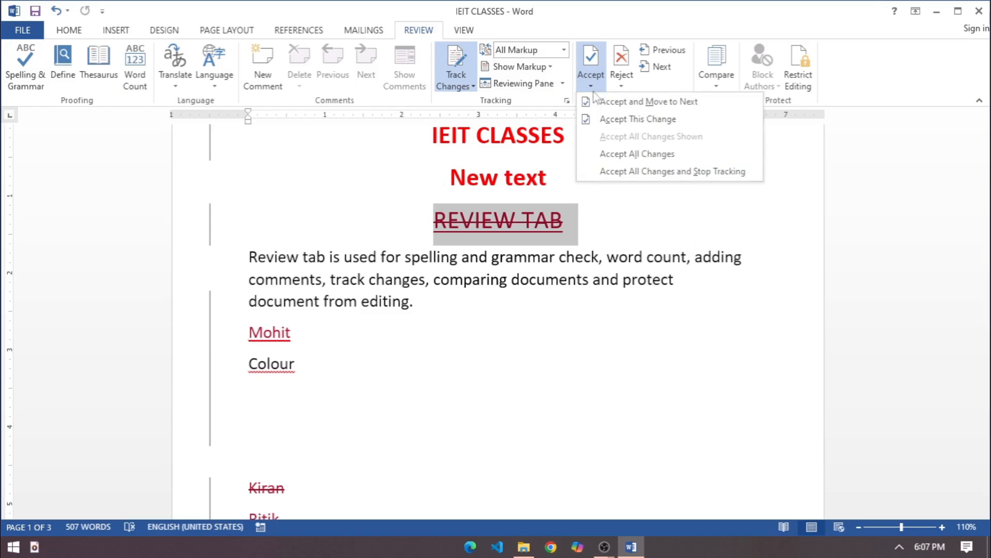
{"action": "left_click", "coordinate": [611, 121]}
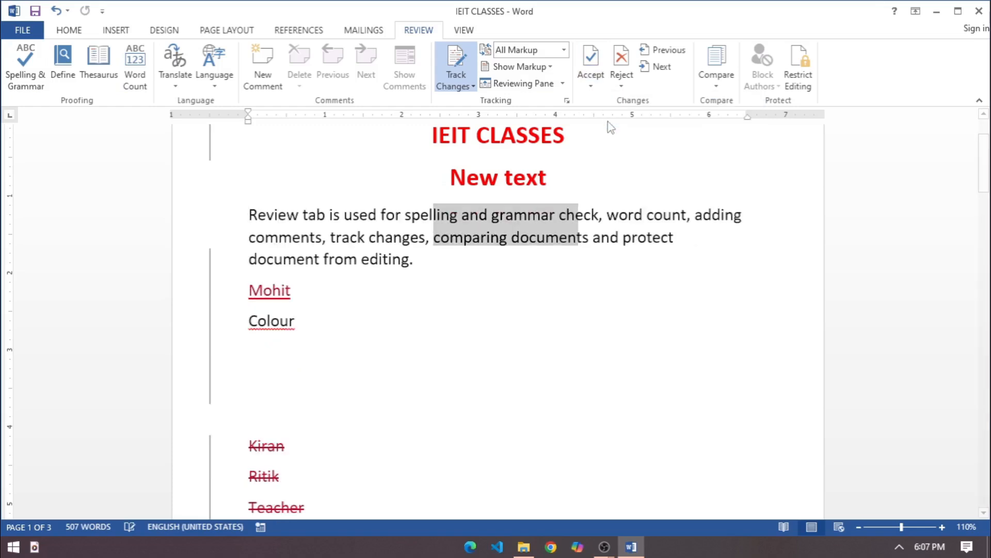
Reject the tracked insertion of the name above Colour and the tracked deletion of the three lines above Happy
{"action": "left_click", "coordinate": [656, 66]}
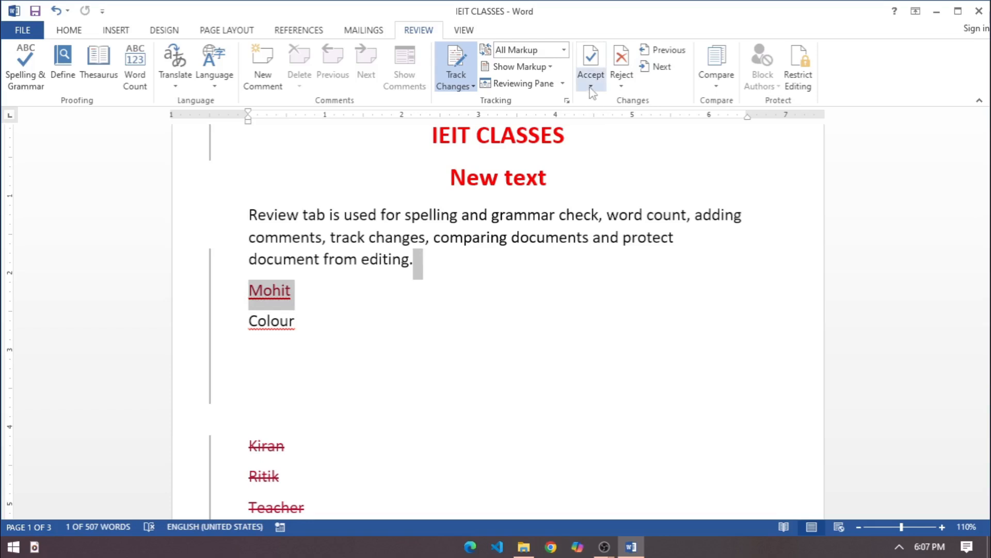
{"action": "left_click", "coordinate": [621, 84]}
{"action": "left_click", "coordinate": [622, 103]}
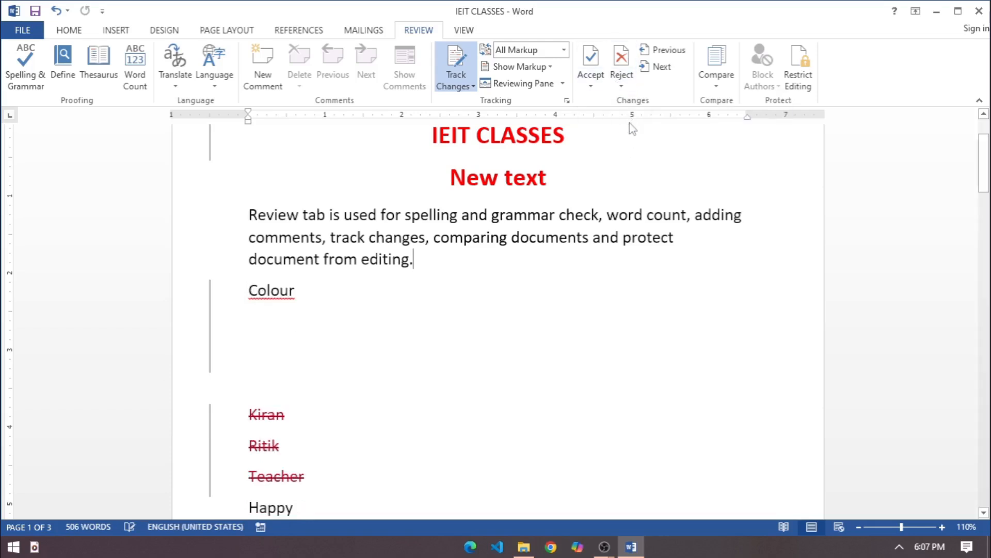
{"action": "left_click_drag", "start_coordinate": [329, 494], "coordinate": [239, 421]}
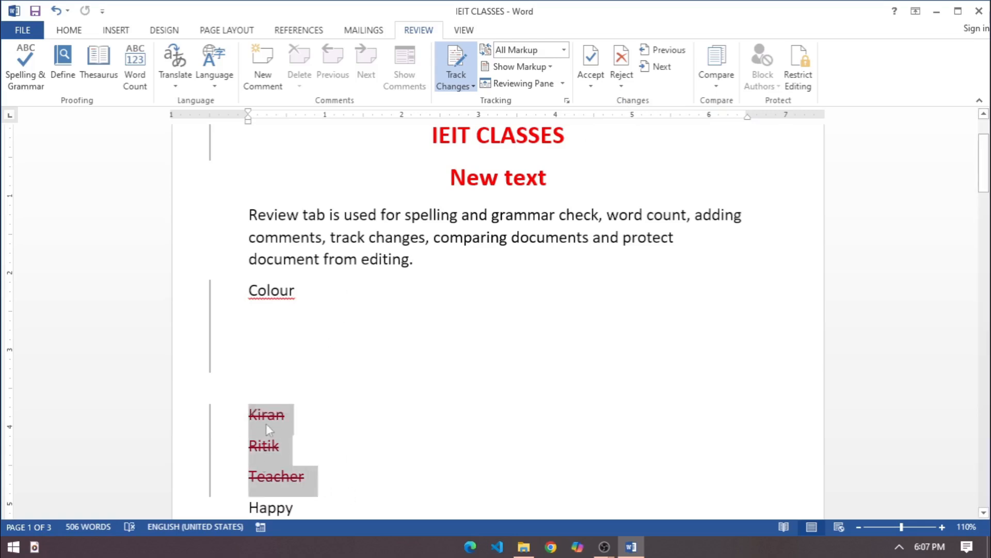
{"action": "left_click", "coordinate": [621, 86]}
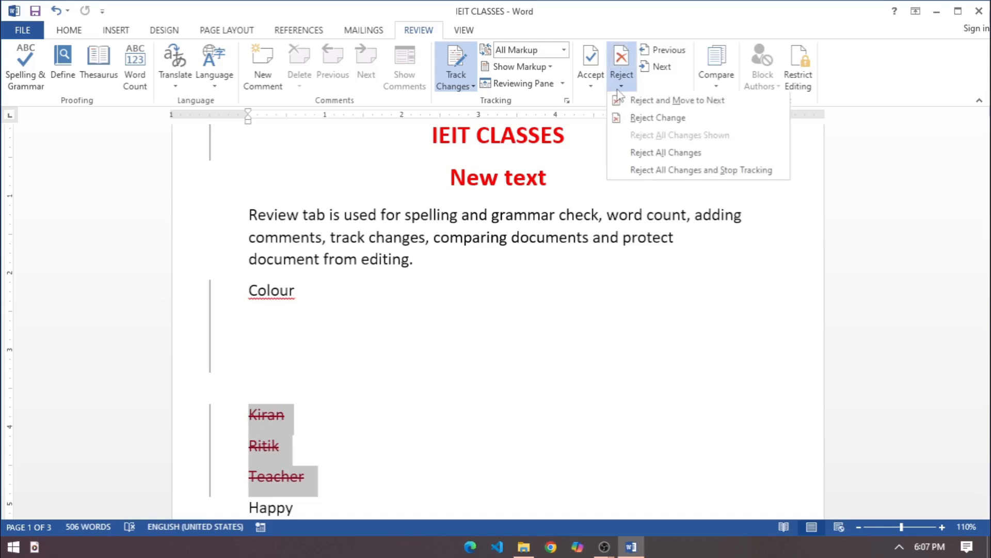
{"action": "left_click", "coordinate": [625, 115]}
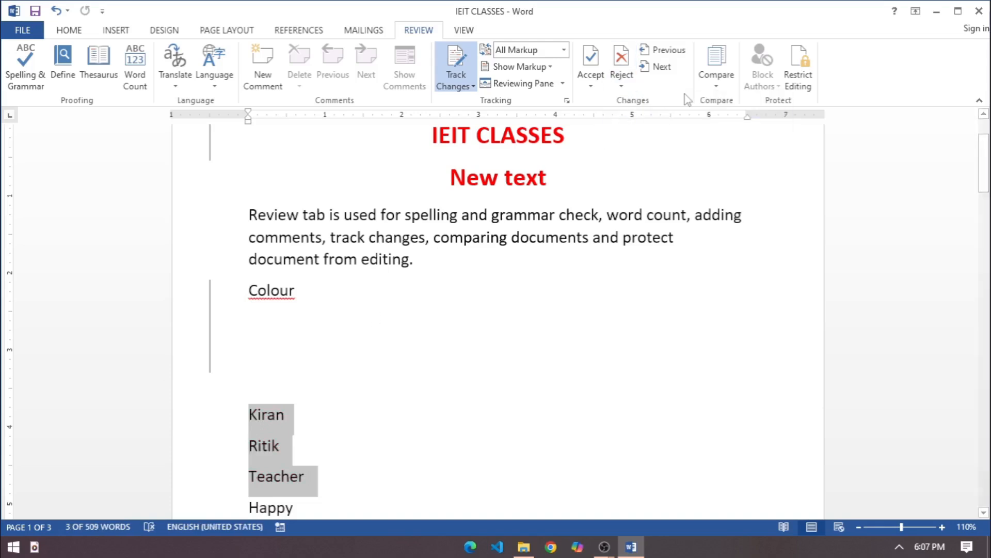
Reject all remaining tracked changes in the document and check the result from the start of the page
{"action": "left_click", "coordinate": [621, 85]}
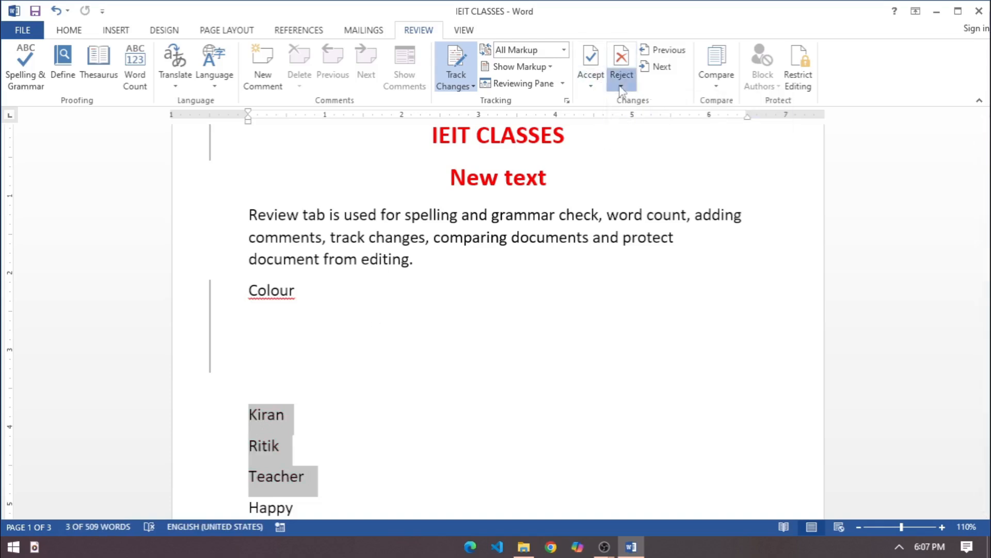
{"action": "left_click", "coordinate": [639, 155]}
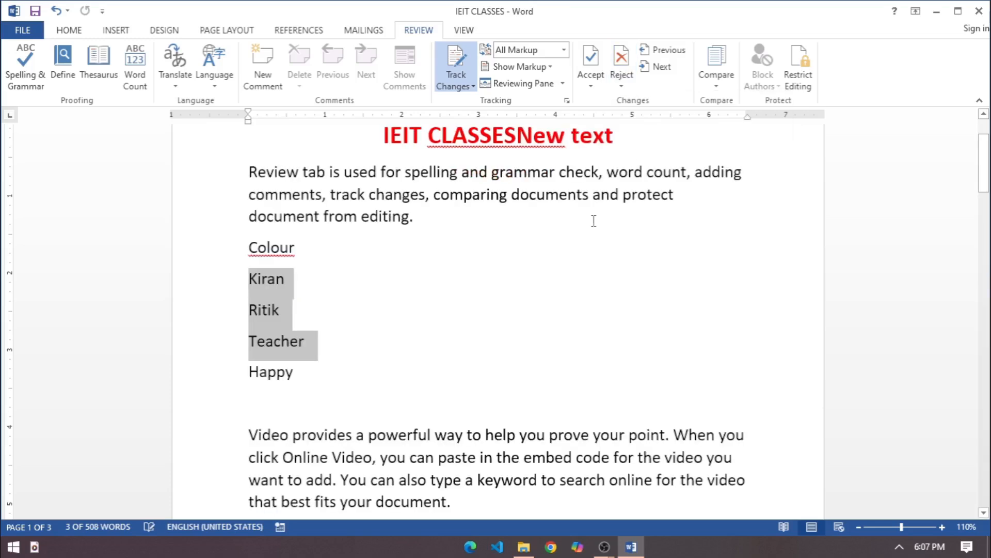
{"action": "scroll", "coordinate": [421, 324], "scroll_direction": "up", "scroll_amount": 2}
{"action": "left_click", "coordinate": [430, 327]}
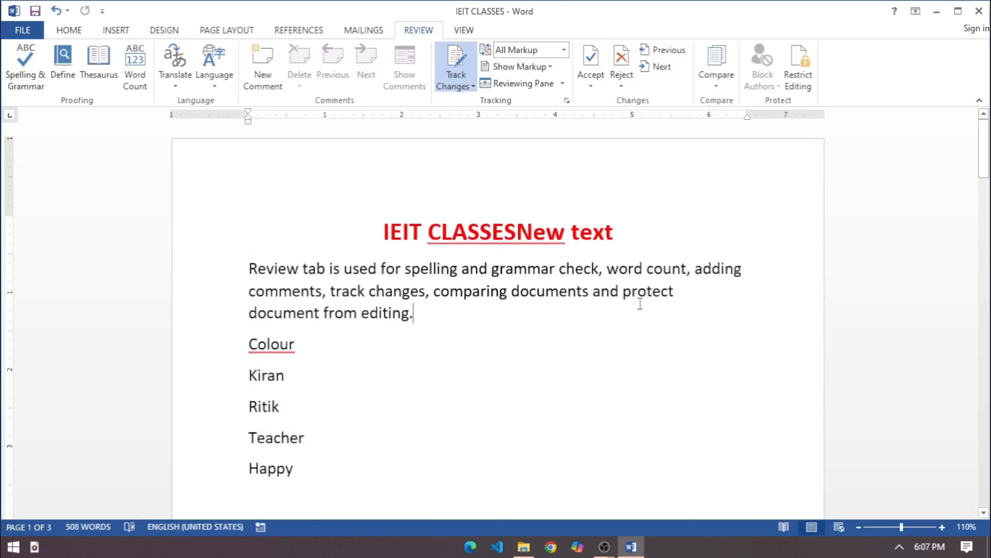
{"action": "left_click", "coordinate": [576, 334]}
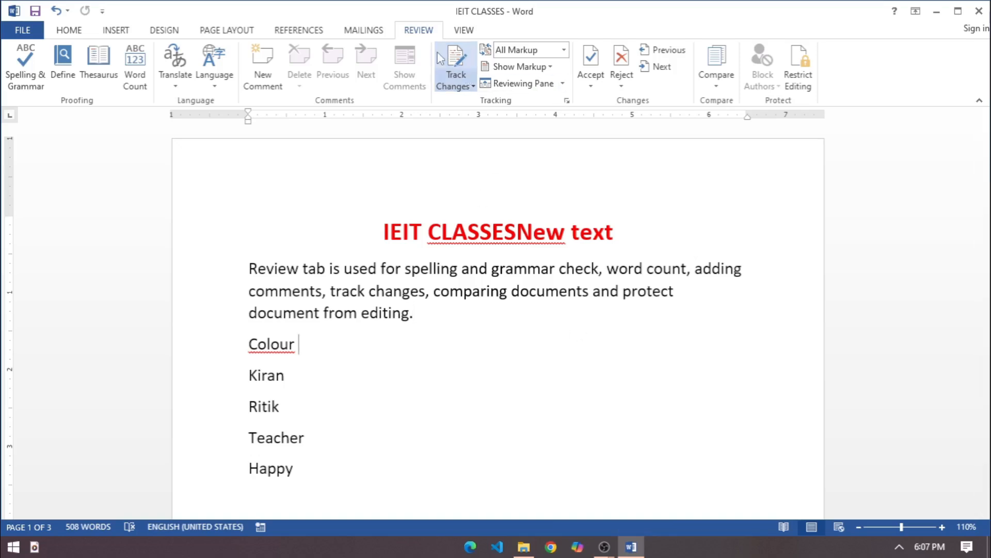
Turn off Track Changes and place the cursor at the end of the red heading
{"action": "left_click", "coordinate": [462, 69]}
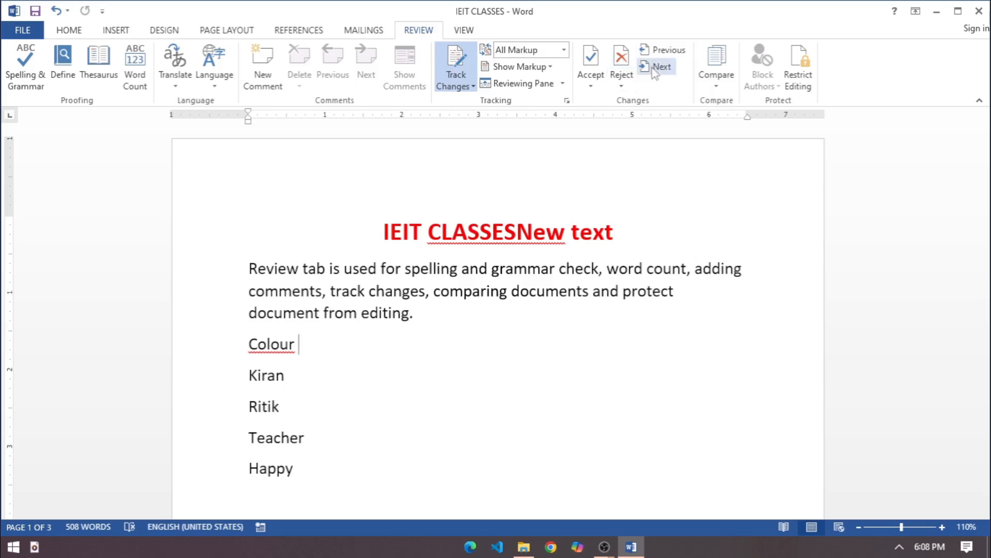
{"action": "left_click", "coordinate": [466, 88]}
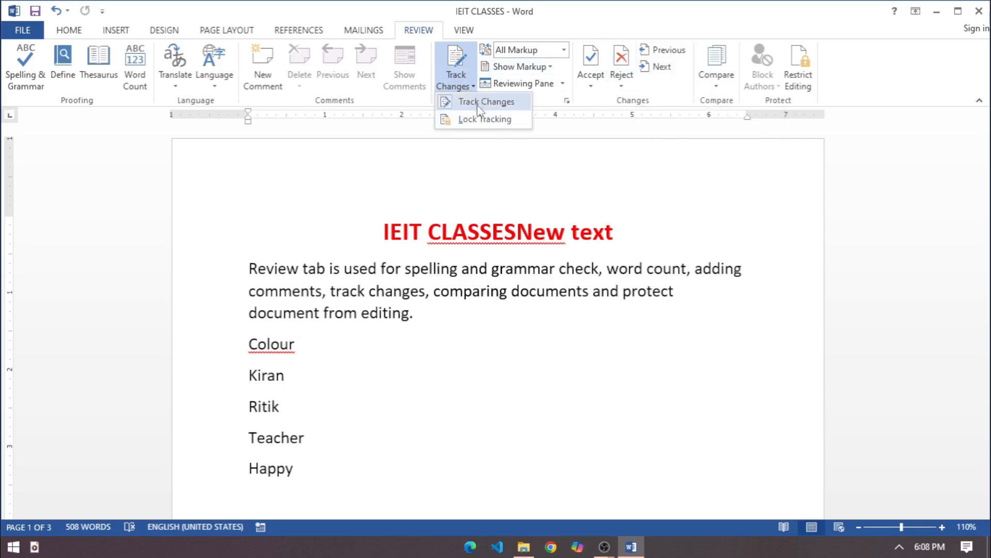
{"action": "left_click", "coordinate": [479, 104]}
{"action": "left_click", "coordinate": [492, 219]}
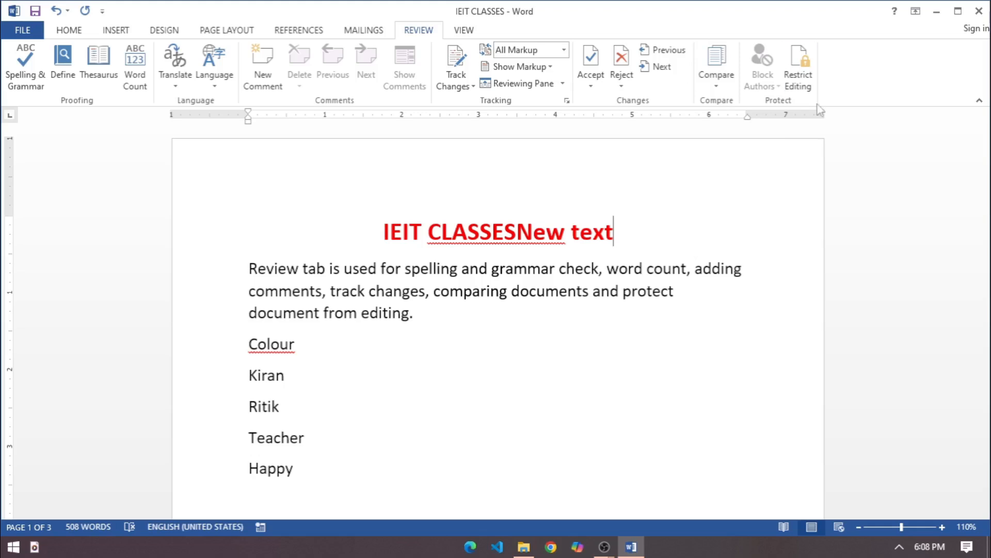
Look at the Compare options, then delete all text from the document
{"action": "left_click", "coordinate": [716, 91]}
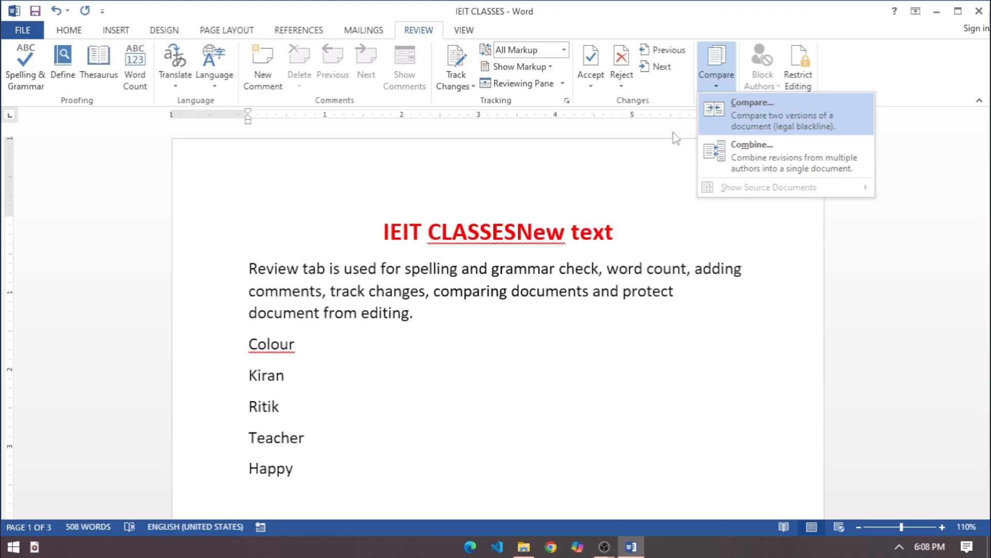
{"action": "left_click", "coordinate": [589, 354]}
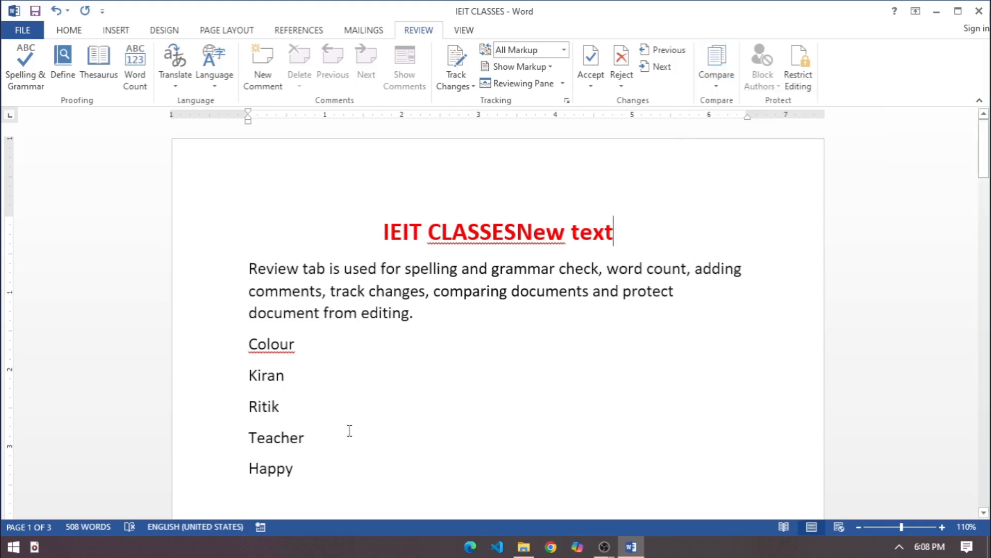
{"action": "key", "text": "ctrl+a"}
{"action": "key", "text": "Delete"}
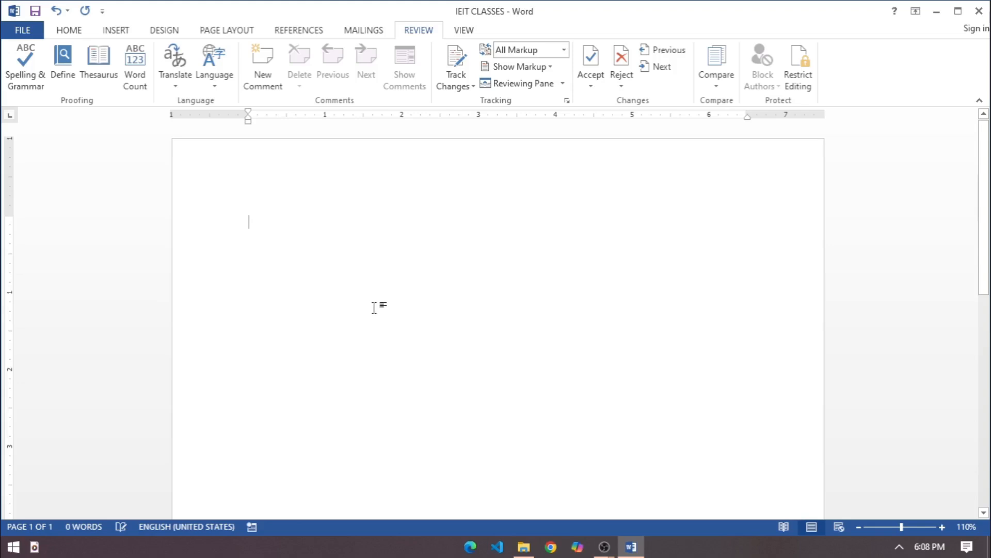
Enter IEIT CLASSES as the first line of the empty document
{"action": "type", "text": "=ieit"}
{"action": "key", "text": "BackSpace"}
{"action": "key", "text": "BackSpace"}
{"action": "type", "text": "EIT CLASESES"}
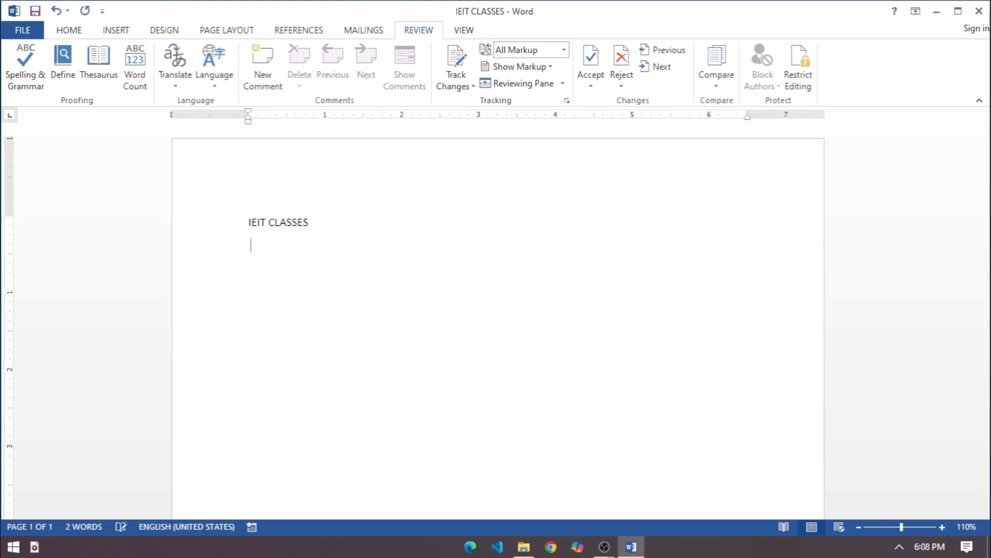
{"action": "type", "text": "=RAND(3)"}
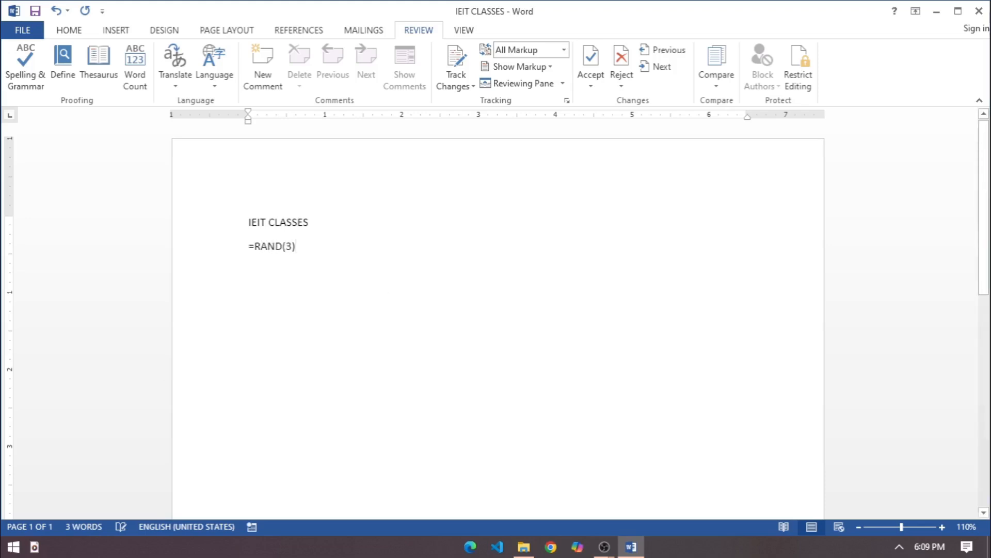
Generate three paragraphs of sample text below the IEIT CLASSES line with =RAND(3)
{"action": "key", "text": "Return"}
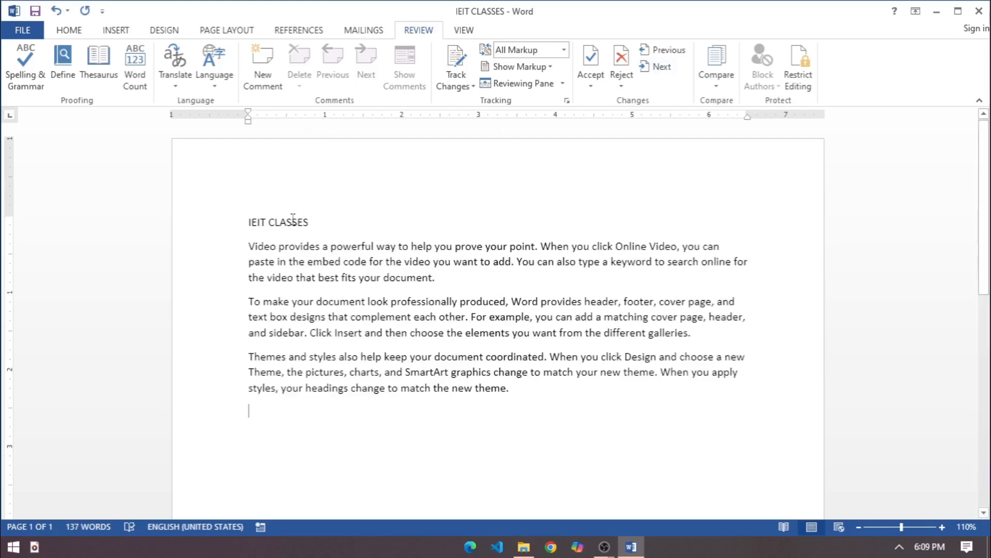
Center the IEIT CLASSES line, enlarge its font and make it bold
{"action": "left_click", "coordinate": [230, 223]}
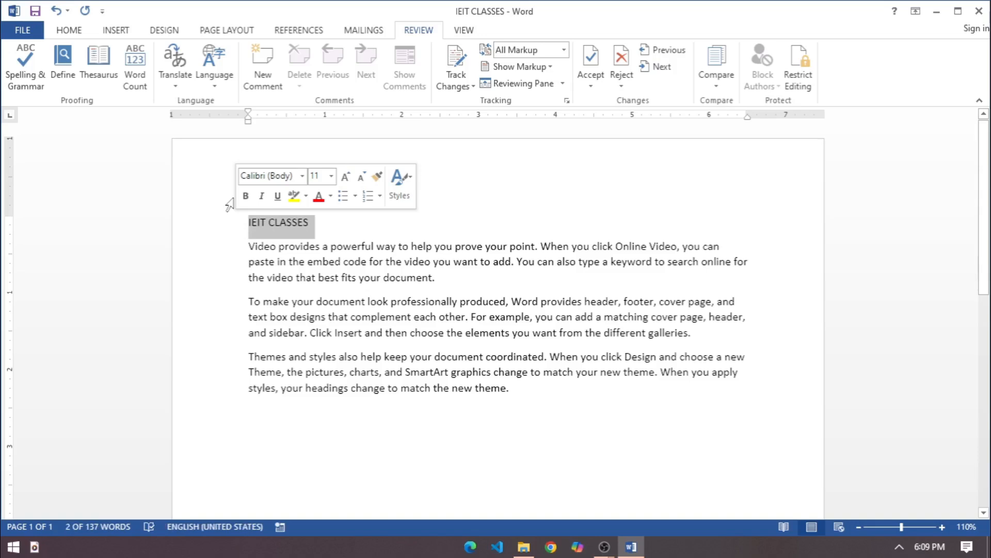
{"action": "key", "text": "ctrl+e"}
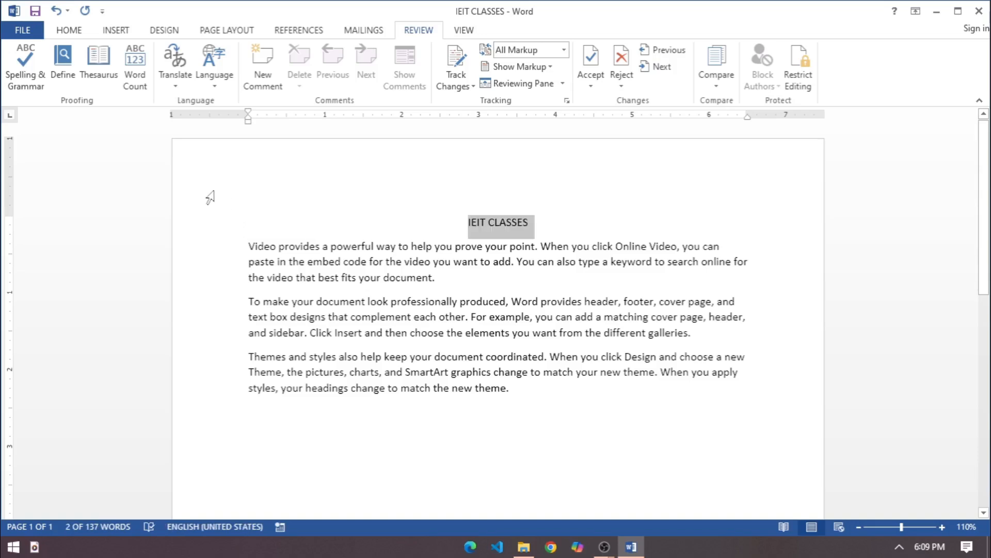
{"action": "key", "text": "ctrl+shift+period"}
{"action": "key", "text": "ctrl+shift+period"}
{"action": "key", "text": "ctrl+shift+period"}
{"action": "key", "text": "ctrl+shift+period"}
{"action": "key", "text": "ctrl+shift+period"}
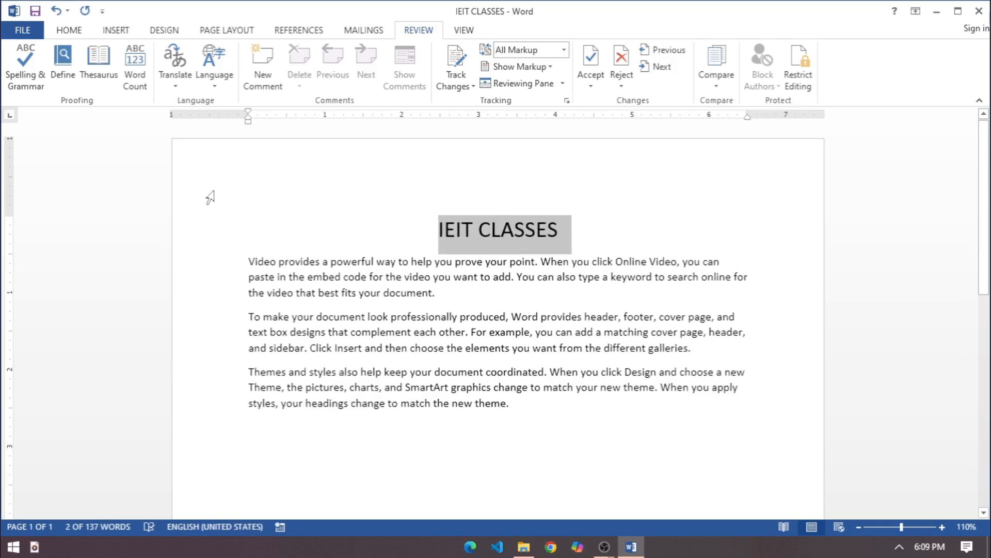
{"action": "key", "text": "ctrl+b"}
{"action": "left_click", "coordinate": [560, 402]}
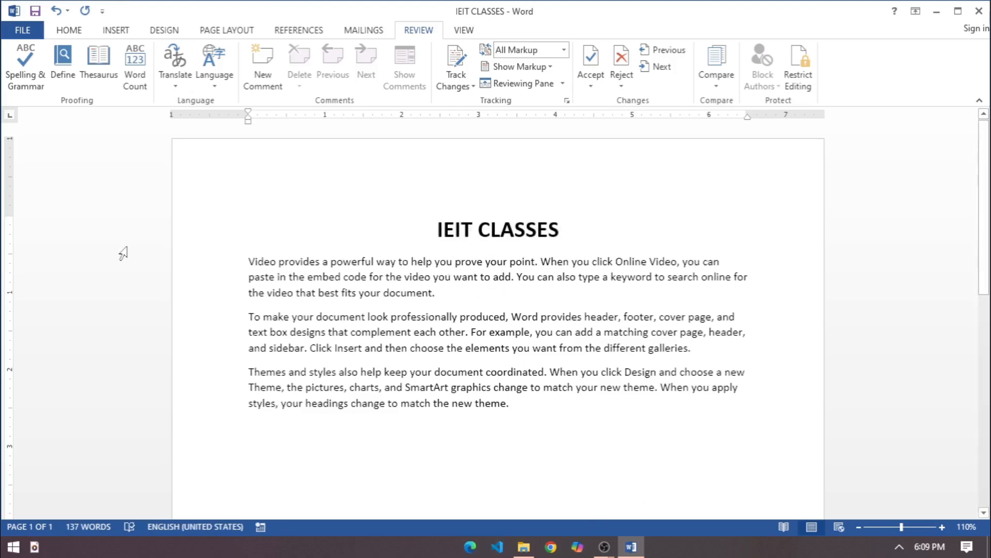
Save the current IEIT CLASSES document under its existing name
{"action": "left_click", "coordinate": [498, 262]}
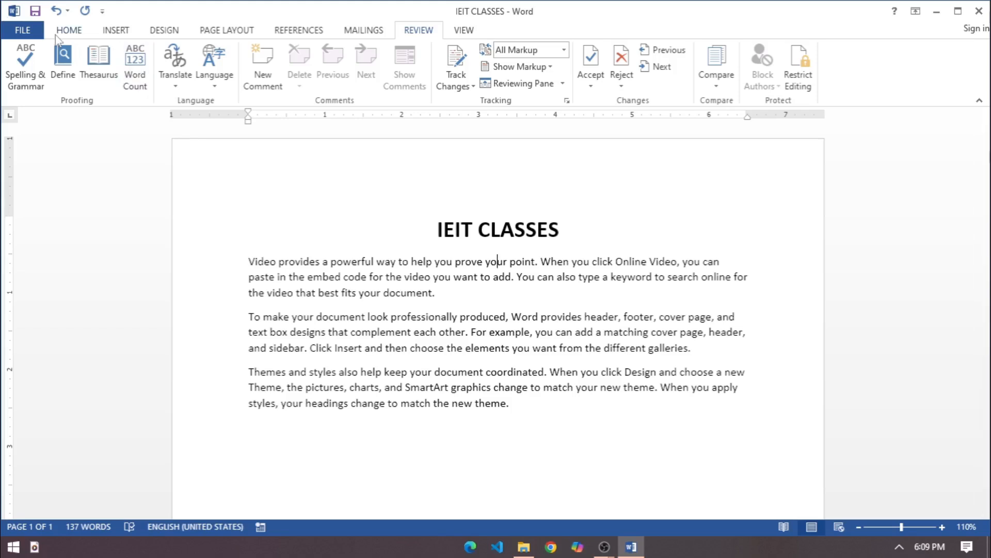
{"action": "left_click", "coordinate": [17, 31]}
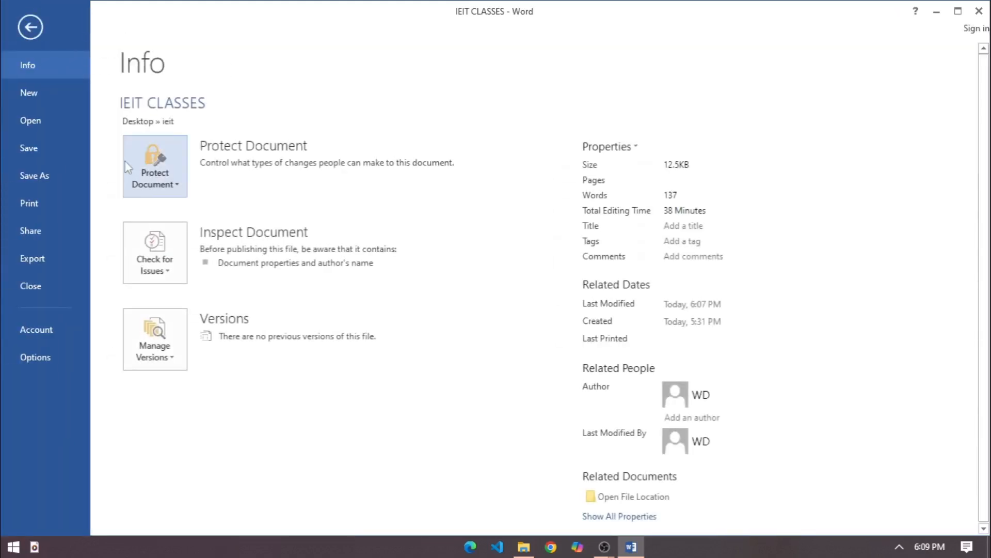
{"action": "left_click", "coordinate": [46, 148]}
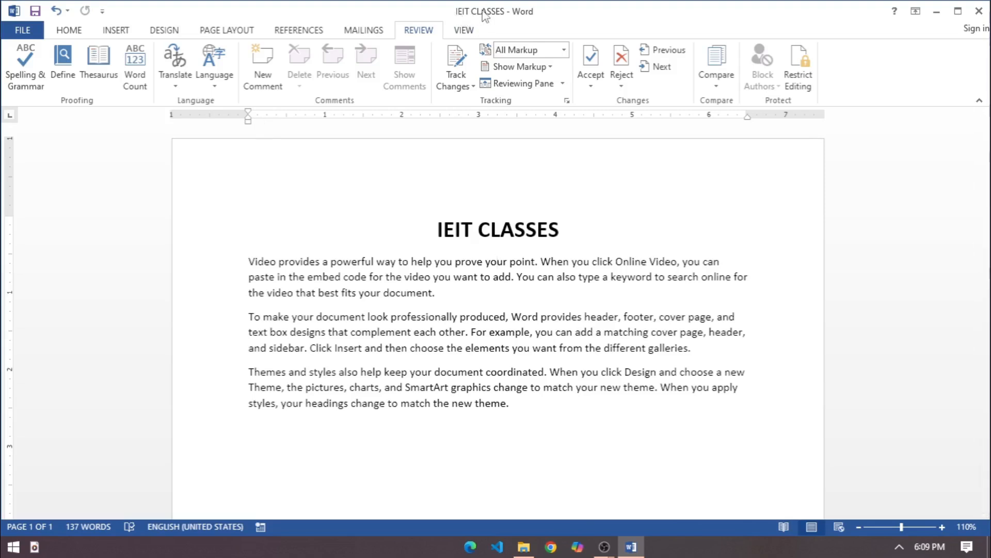
{"action": "left_click", "coordinate": [585, 356]}
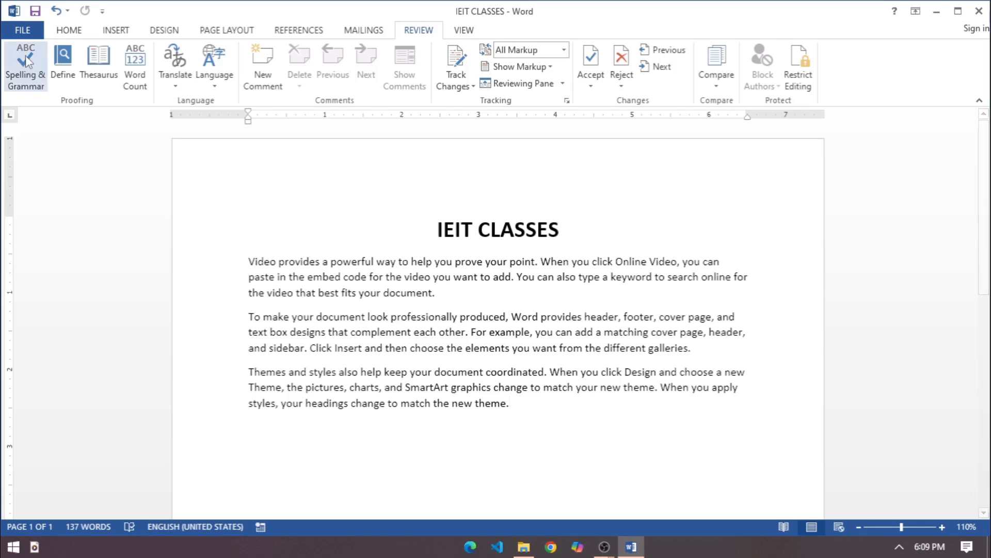
Save a second version of the document in the ieit folder as IEIT CLASSES COPY
{"action": "left_click", "coordinate": [24, 32]}
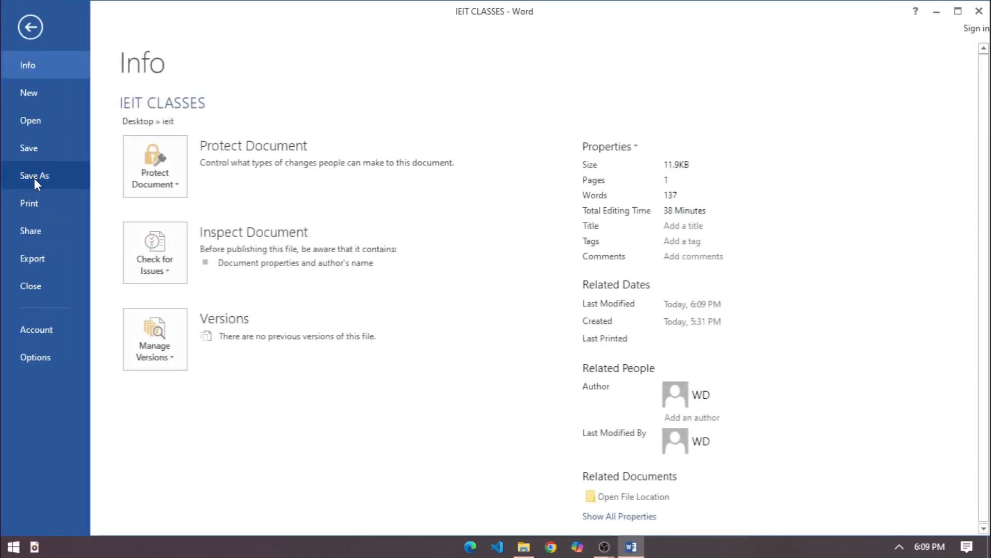
{"action": "left_click", "coordinate": [35, 178]}
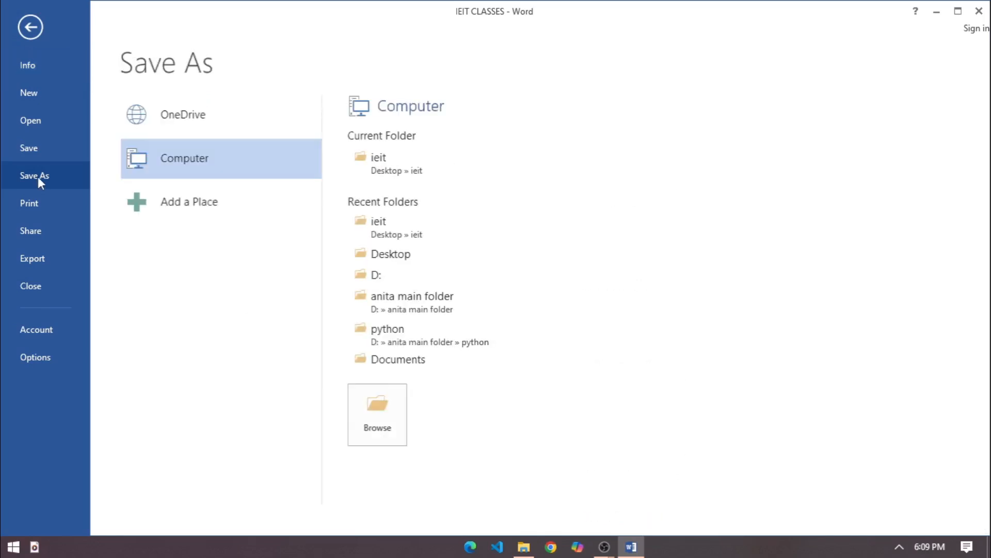
{"action": "left_click", "coordinate": [413, 164]}
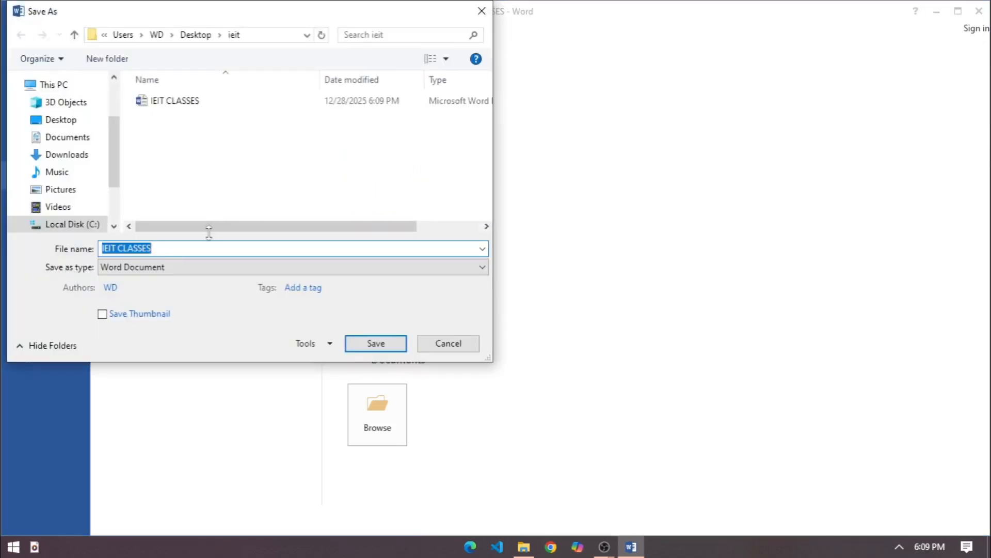
{"action": "left_click", "coordinate": [197, 253]}
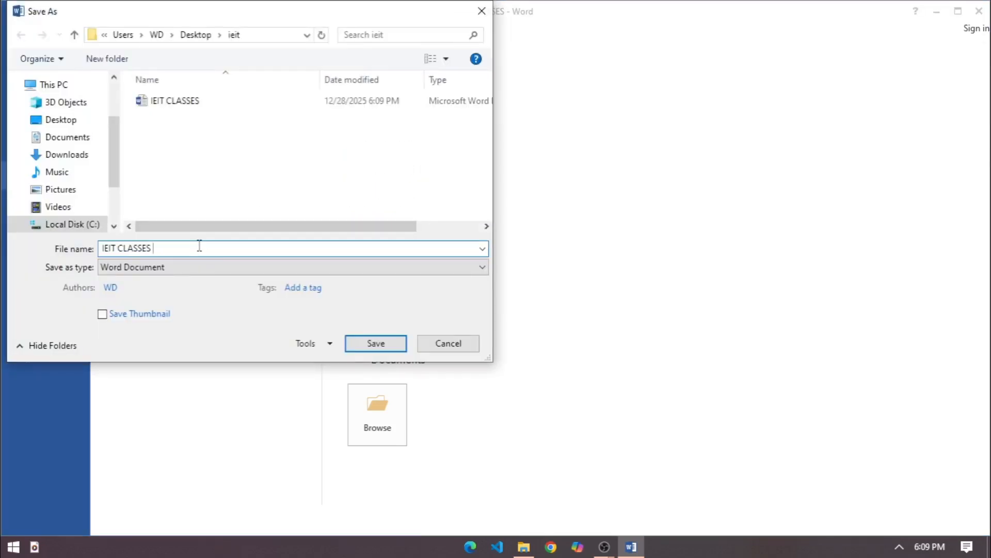
{"action": "type", "text": "COPY"}
{"action": "key", "text": "Return"}
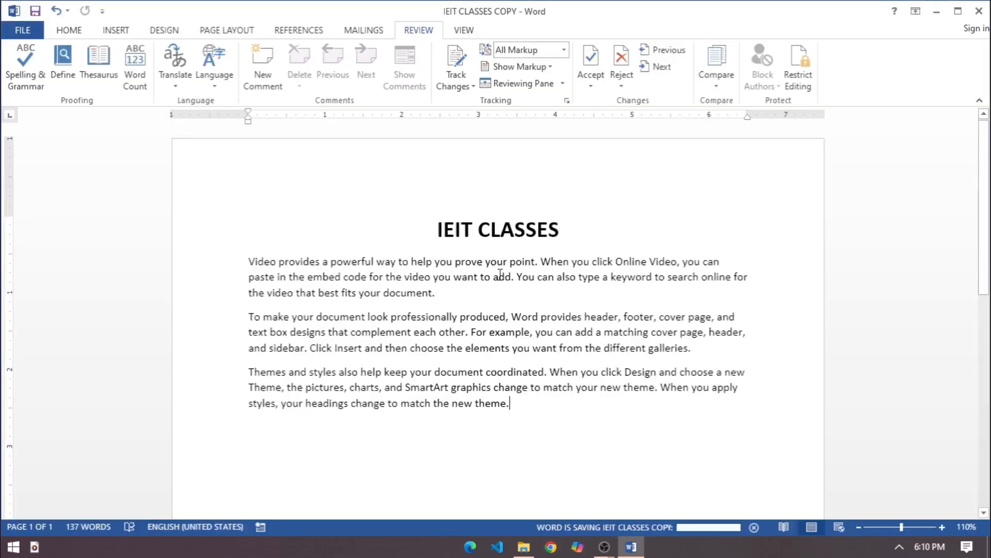
Replace CLASSES with COMPUTERS in the title and delete the paragraph beginning "Video provides"
{"action": "left_click_drag", "start_coordinate": [477, 227], "coordinate": [563, 227]}
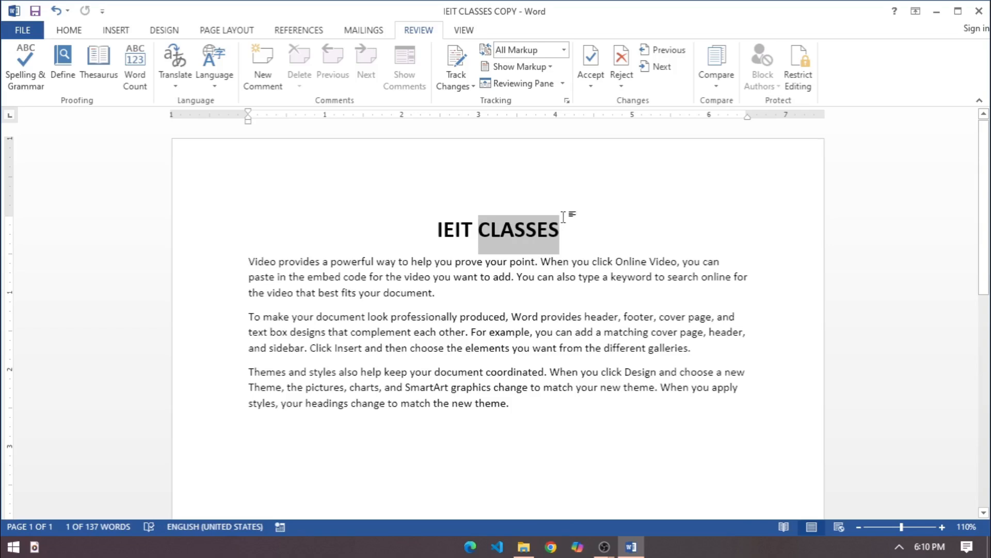
{"action": "type", "text": "SO"}
{"action": "key", "text": "BackSpace"}
{"action": "key", "text": "BackSpace"}
{"action": "type", "text": "CO"}
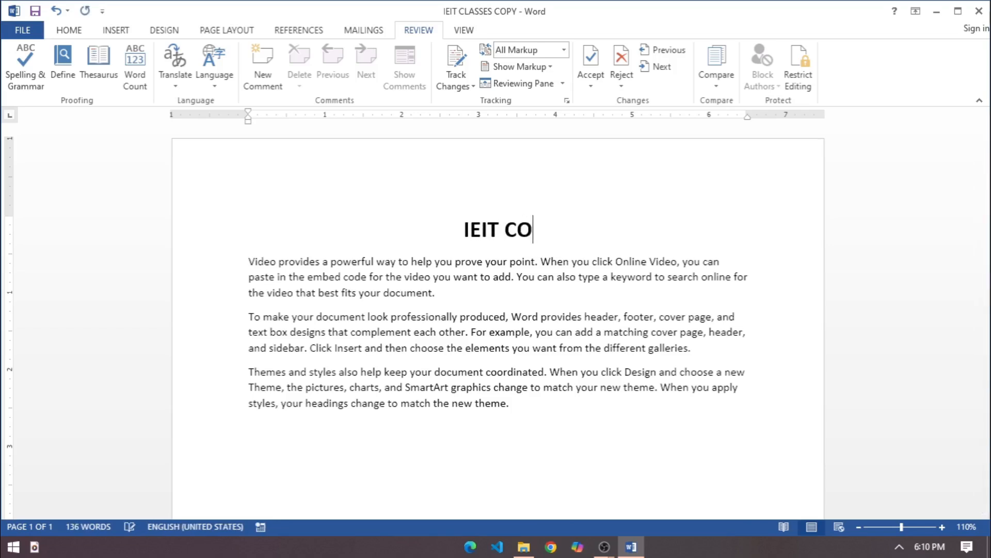
{"action": "type", "text": "MPUTERS"}
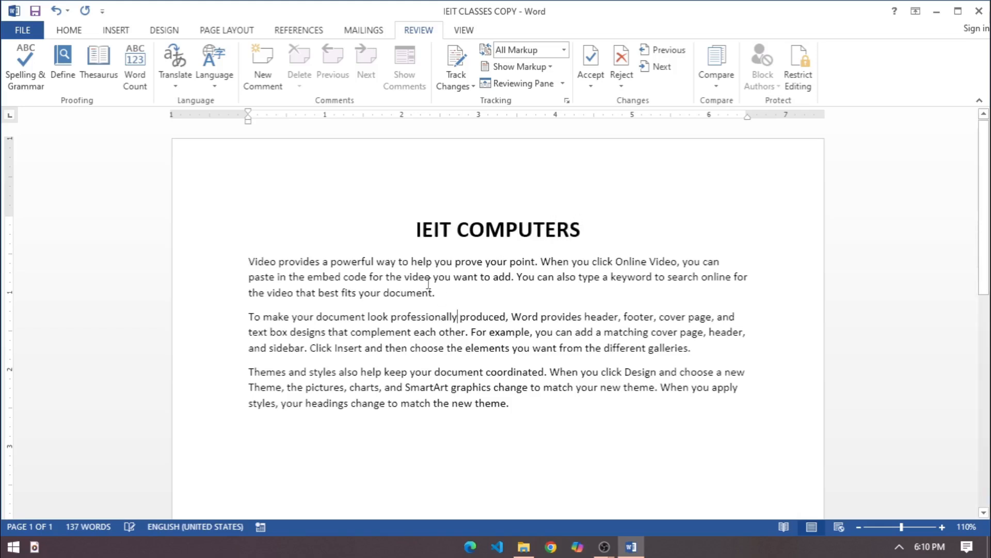
{"action": "left_click_drag", "start_coordinate": [442, 299], "coordinate": [262, 266]}
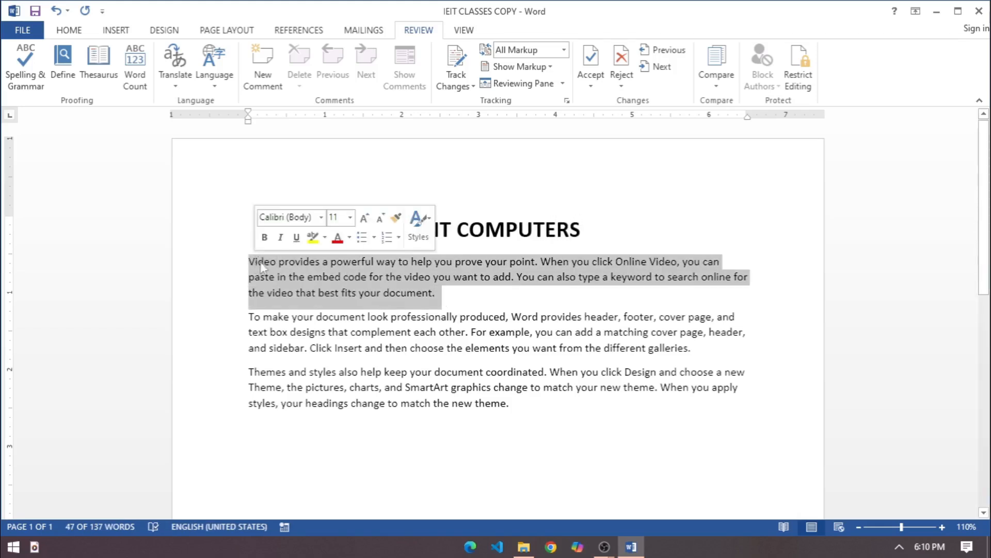
{"action": "key", "text": "Delete"}
Add a right-aligned "Team members" line below the last paragraph, leaving a blank gap above it
{"action": "key", "text": "Return"}
{"action": "key", "text": "Return"}
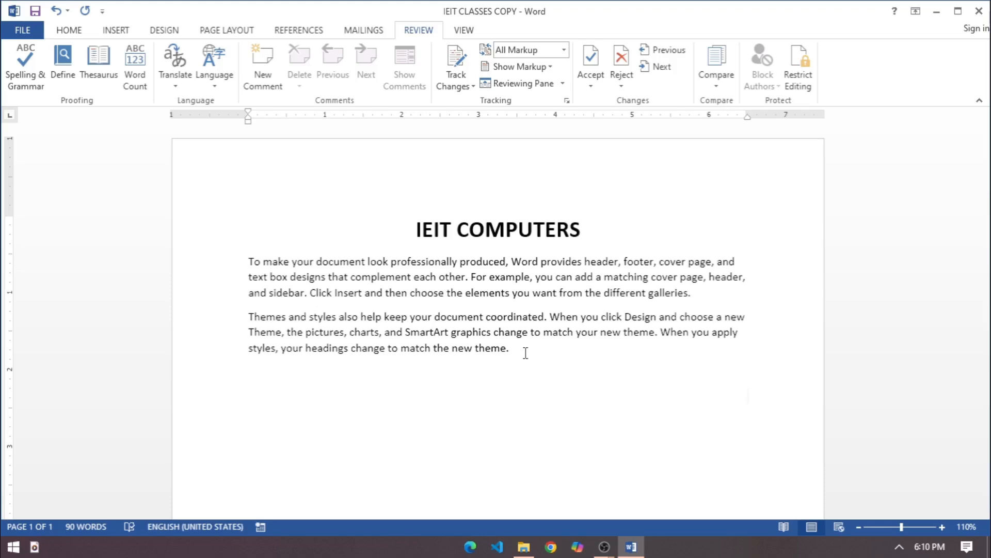
{"action": "type", "text": "A"}
{"action": "type", "text": "teak"}
{"action": "key", "text": "BackSpace"}
{"action": "type", "text": "m members"}
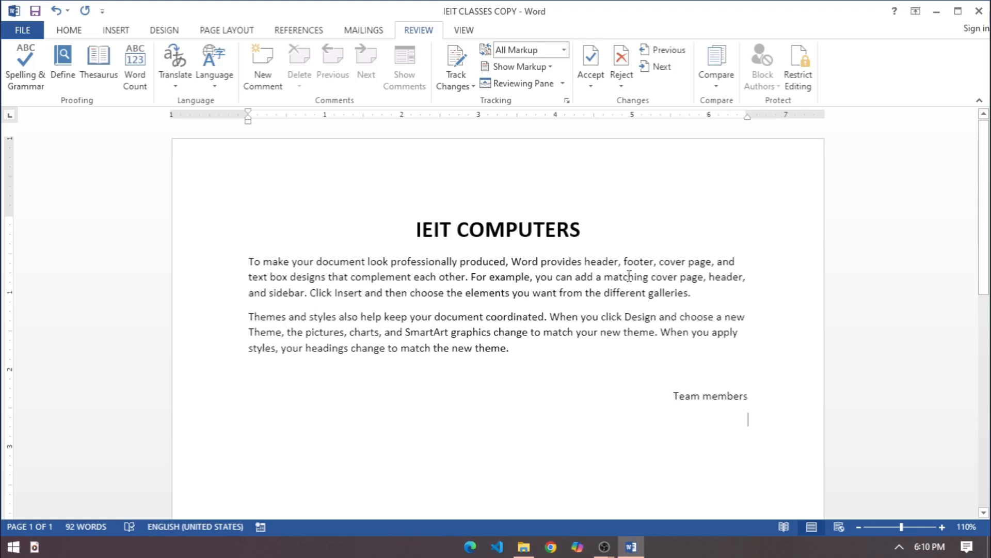
Insert left-aligned "Date :" and "Subject :" lines between the IEIT COMPUTERS title and the body text
{"action": "left_click", "coordinate": [611, 237]}
{"action": "key", "text": "Return"}
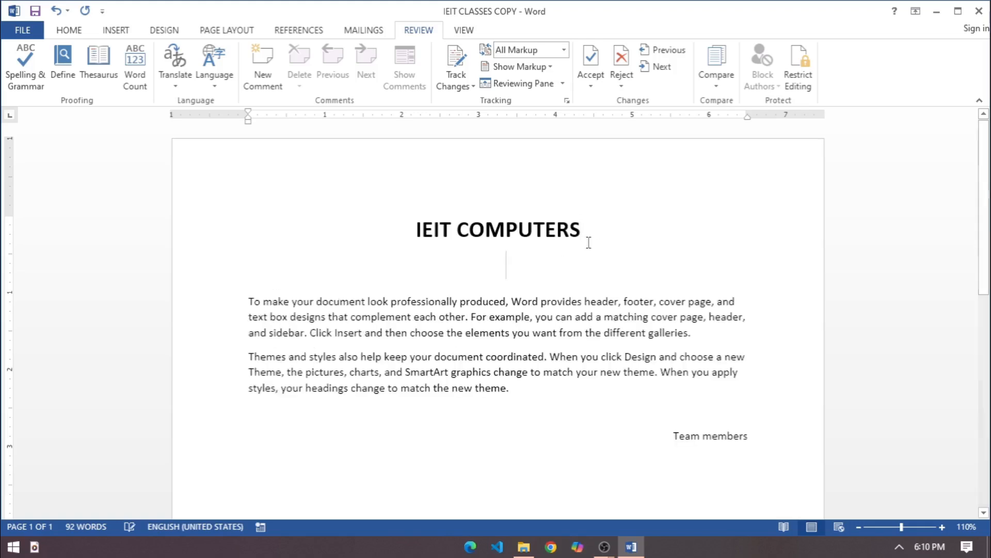
{"action": "key", "text": "ctrl+l"}
{"action": "type", "text": "date :"}
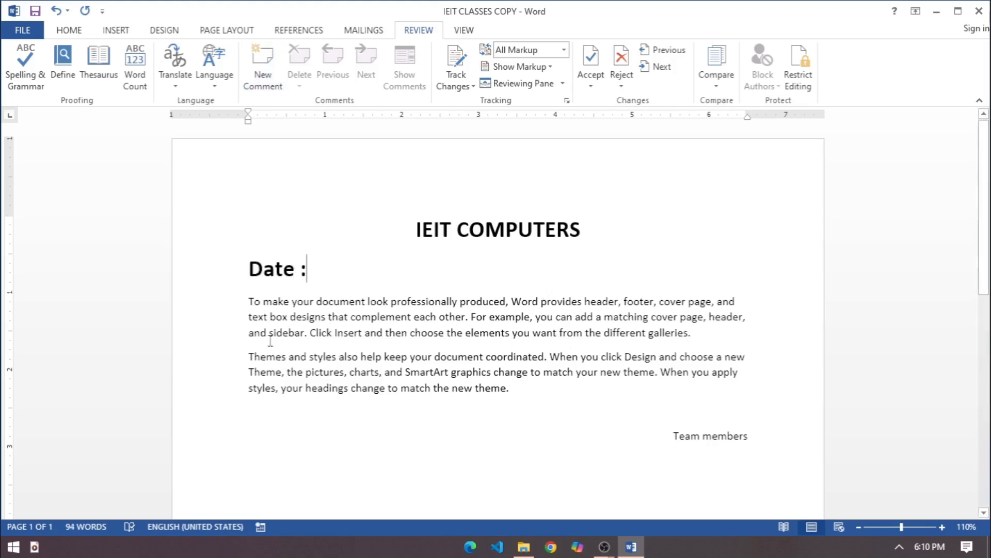
{"action": "key", "text": "Return"}
{"action": "type", "text": "Subject :"}
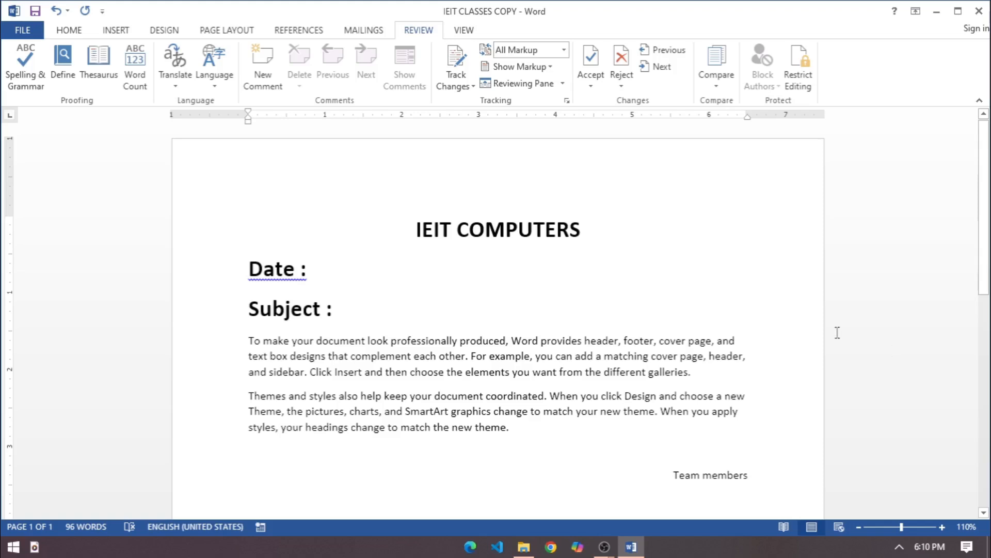
Remove the space before the colon in both the Subject and Date lines
{"action": "double_click", "coordinate": [315, 309]}
{"action": "left_click", "coordinate": [328, 309]}
{"action": "key", "text": "BackSpace"}
{"action": "left_click", "coordinate": [301, 268]}
{"action": "key", "text": "BackSpace"}
{"action": "left_click", "coordinate": [486, 356]}
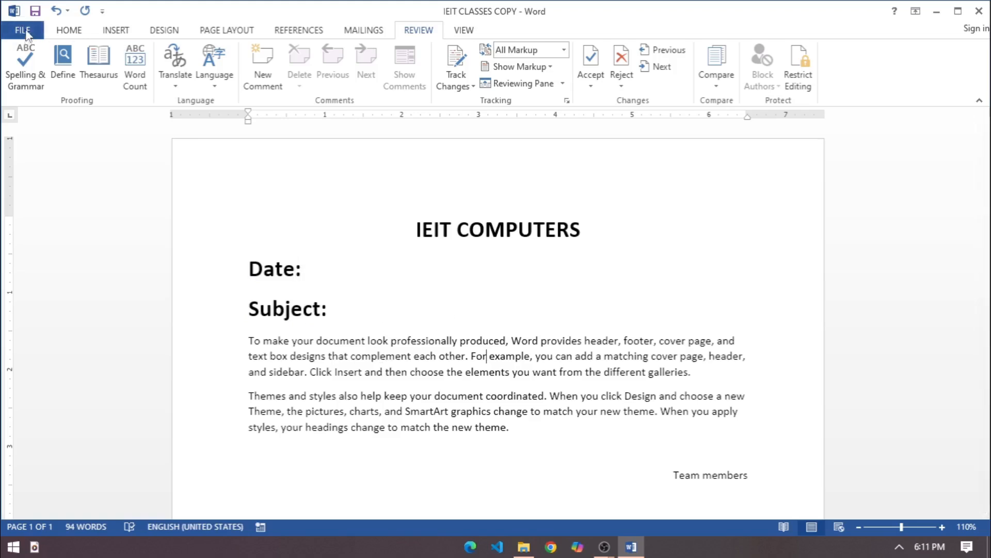
Save the changes to IEIT CLASSES COPY and close the document
{"action": "left_click", "coordinate": [23, 30]}
{"action": "left_click", "coordinate": [32, 148]}
{"action": "left_click", "coordinate": [410, 307]}
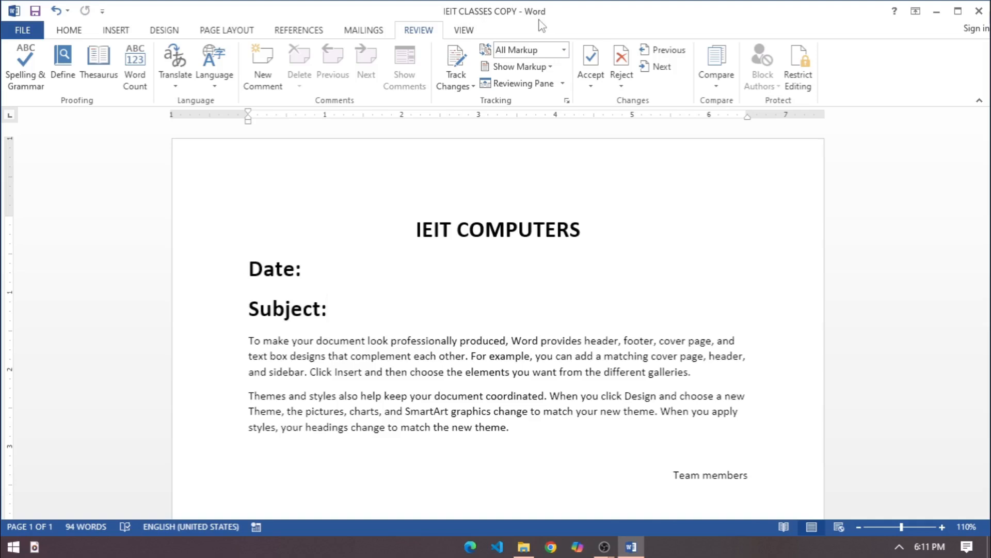
{"action": "left_click", "coordinate": [20, 29]}
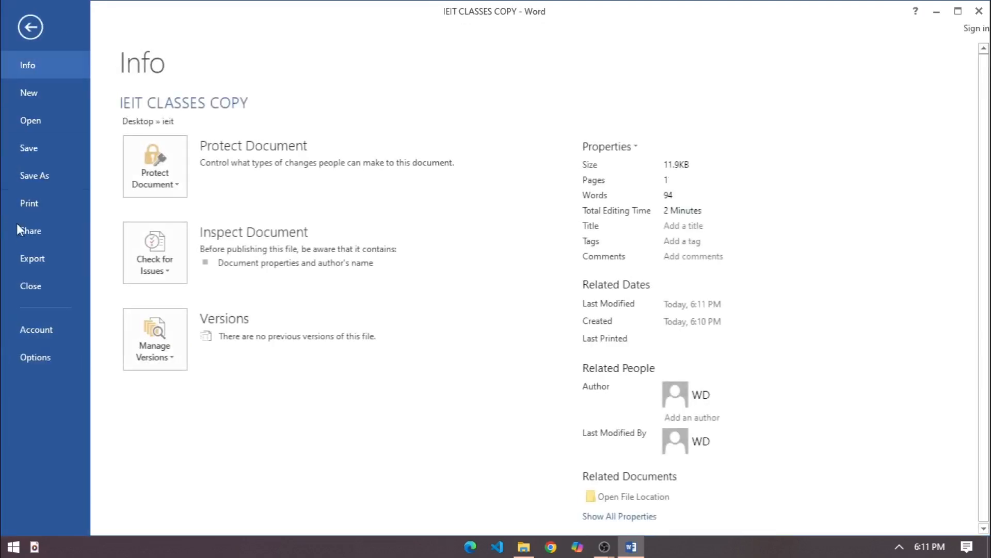
{"action": "left_click", "coordinate": [30, 282]}
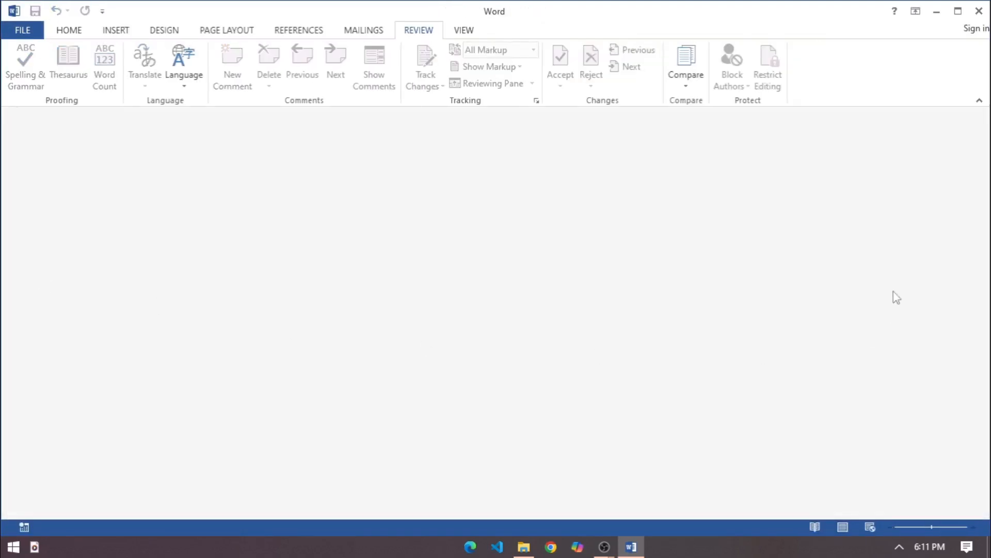
Start a comparison of two document versions with IEIT CLASSES.docx from the ieit folder as the original document
{"action": "left_click", "coordinate": [691, 88]}
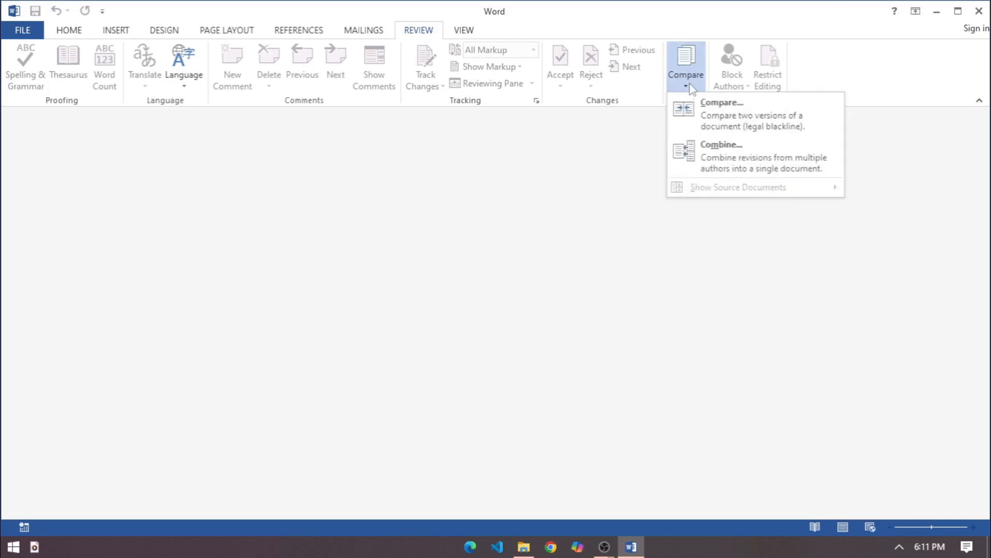
{"action": "left_click", "coordinate": [708, 111]}
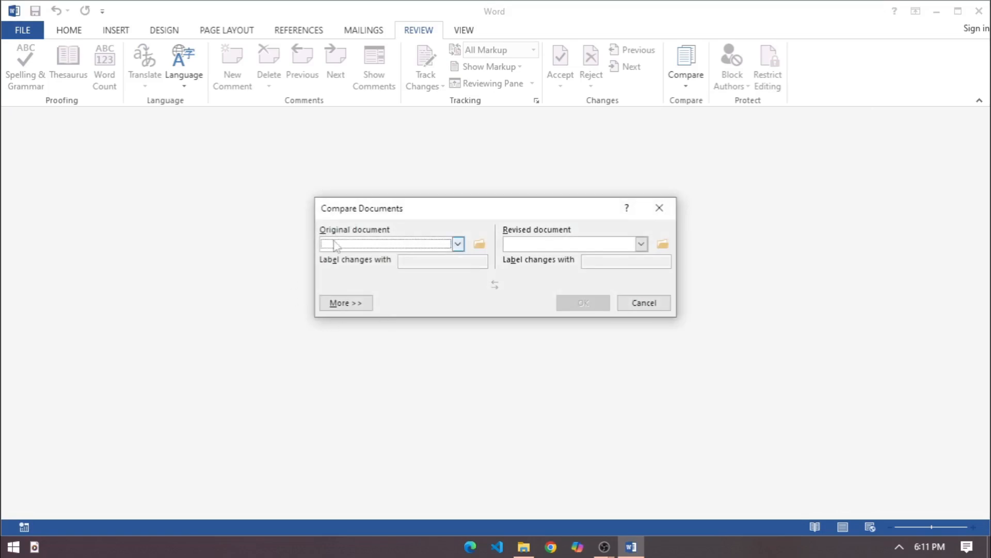
{"action": "left_click", "coordinate": [458, 244]}
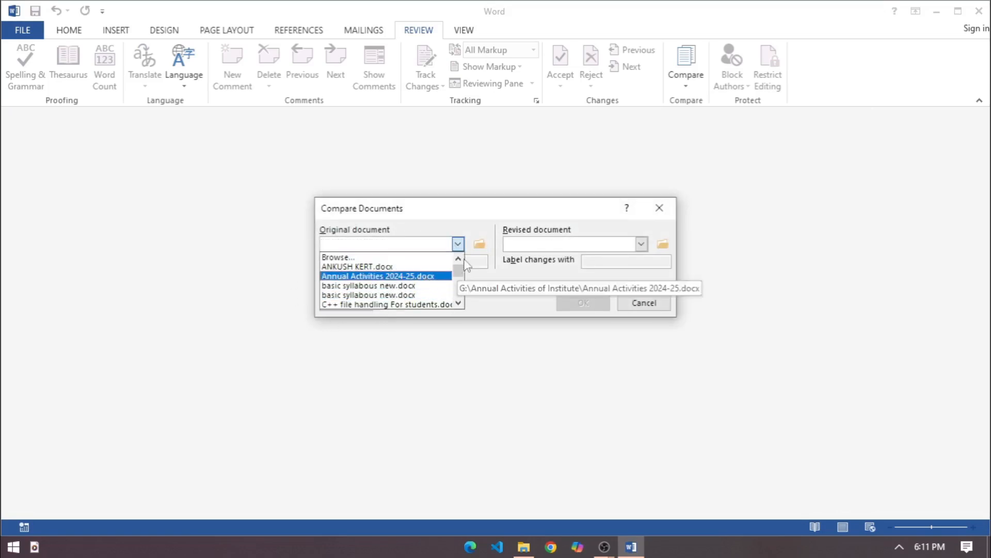
{"action": "left_click", "coordinate": [481, 250]}
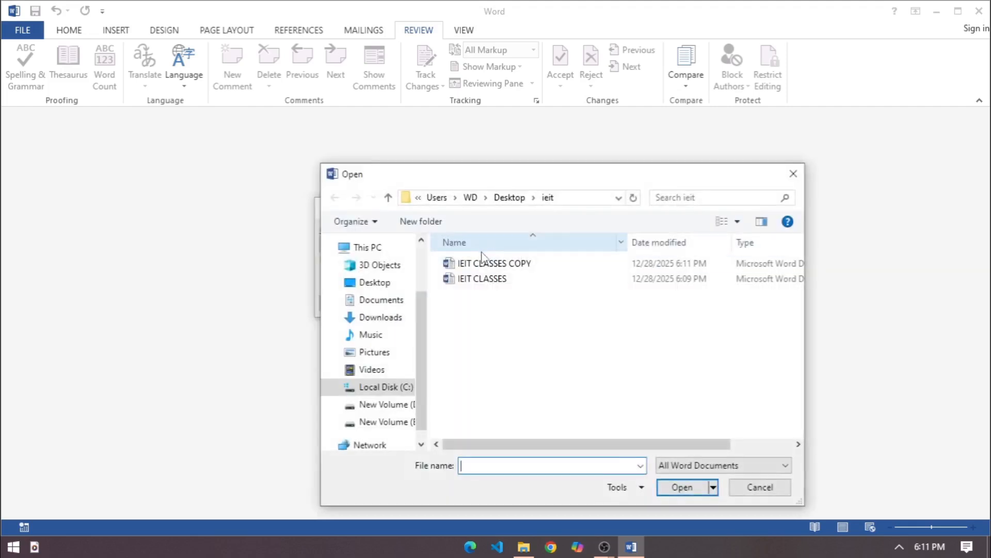
{"action": "left_click", "coordinate": [490, 283]}
{"action": "left_click", "coordinate": [689, 486]}
Set IEIT CLASSES COPY.docx as the revised document and run the comparison
{"action": "left_click", "coordinate": [641, 244]}
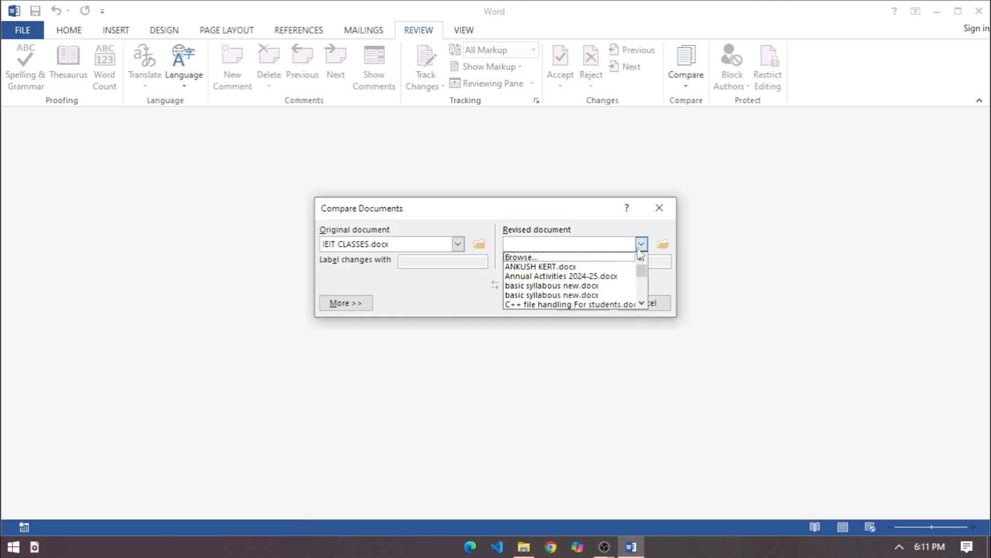
{"action": "left_click", "coordinate": [659, 243]}
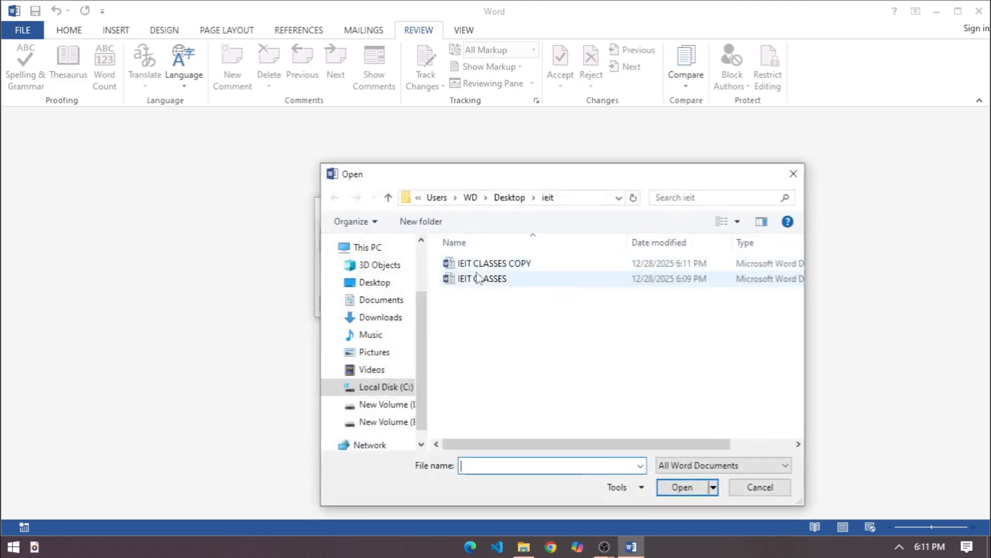
{"action": "left_click", "coordinate": [487, 264]}
{"action": "left_click", "coordinate": [683, 488]}
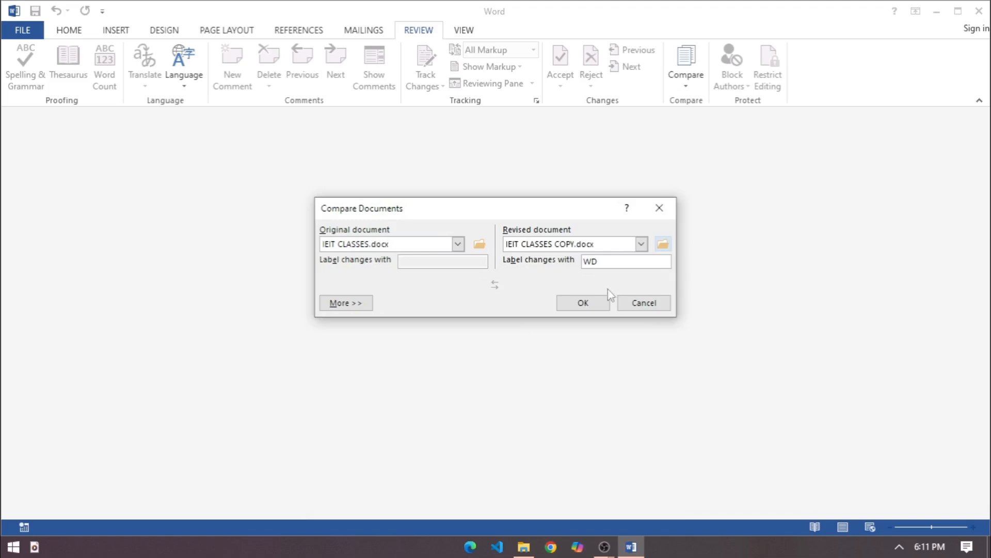
{"action": "left_click", "coordinate": [583, 304]}
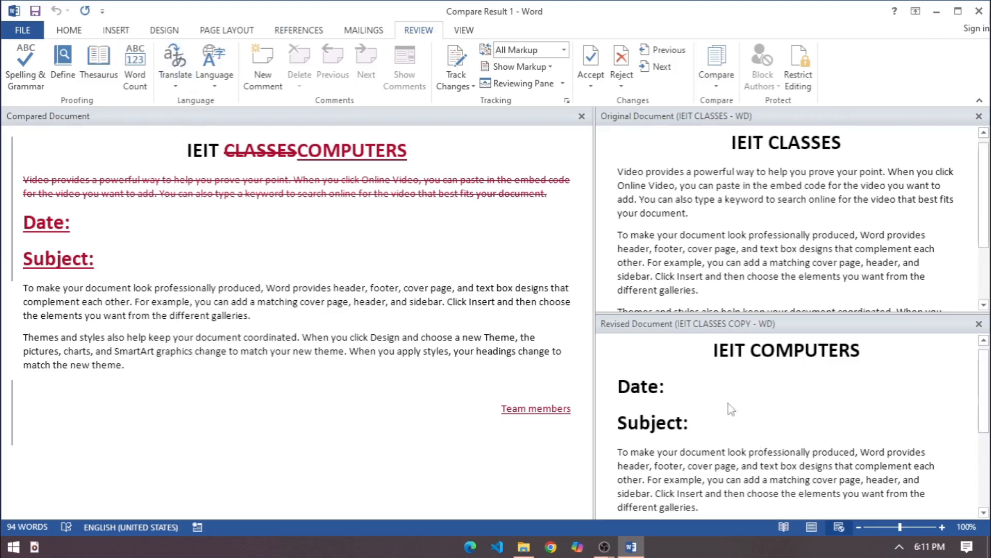
Examine the marked changes in the compared document's title, first paragraph, Date and Subject lines, and closing line
{"action": "left_click_drag", "start_coordinate": [224, 151], "coordinate": [294, 137]}
{"action": "left_click_drag", "start_coordinate": [328, 186], "coordinate": [422, 152]}
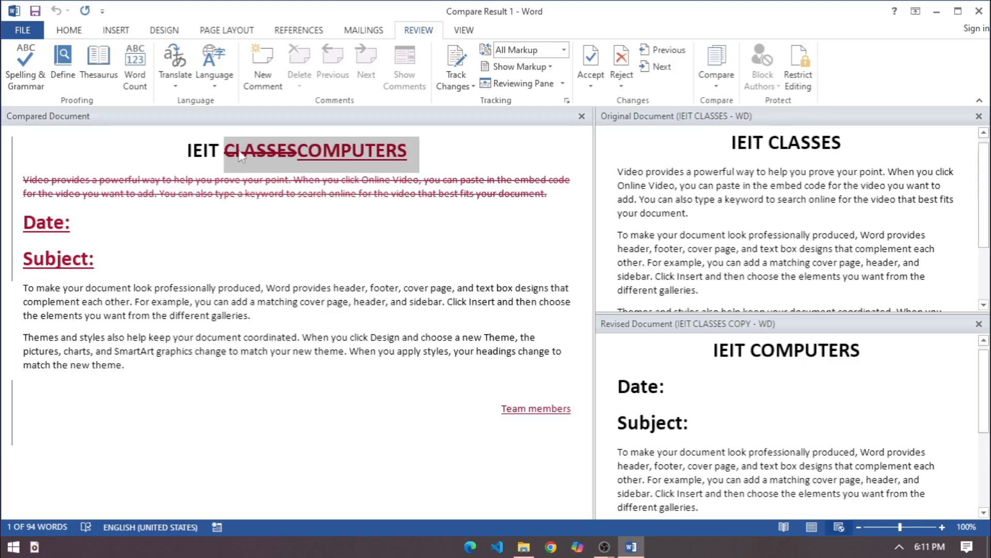
{"action": "left_click", "coordinate": [64, 171]}
{"action": "left_click", "coordinate": [89, 258]}
{"action": "left_click", "coordinate": [591, 418]}
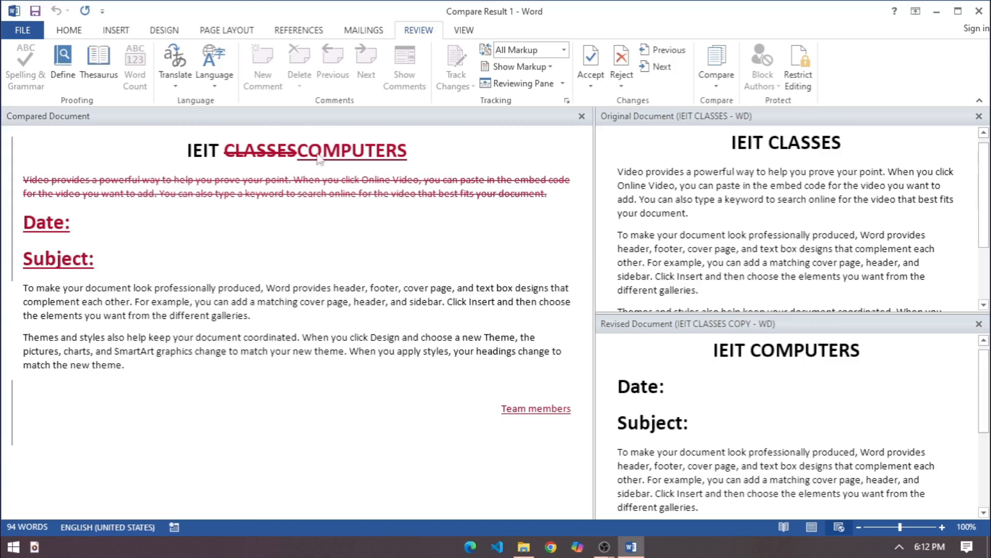
Accept the inserted "Date:" and "Subject:" lines in the compared document
{"action": "left_click", "coordinate": [253, 151]}
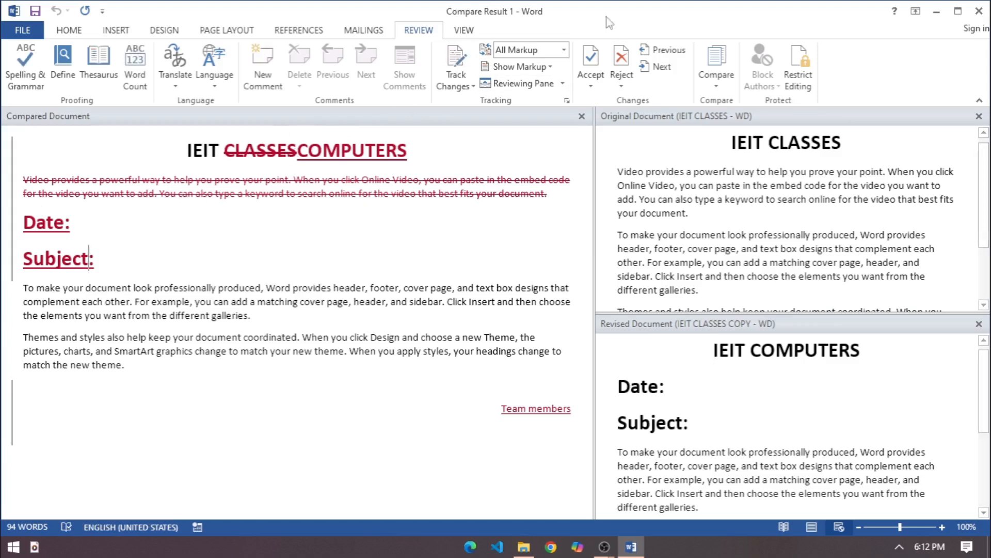
{"action": "left_click", "coordinate": [591, 81]}
{"action": "left_click", "coordinate": [602, 123]}
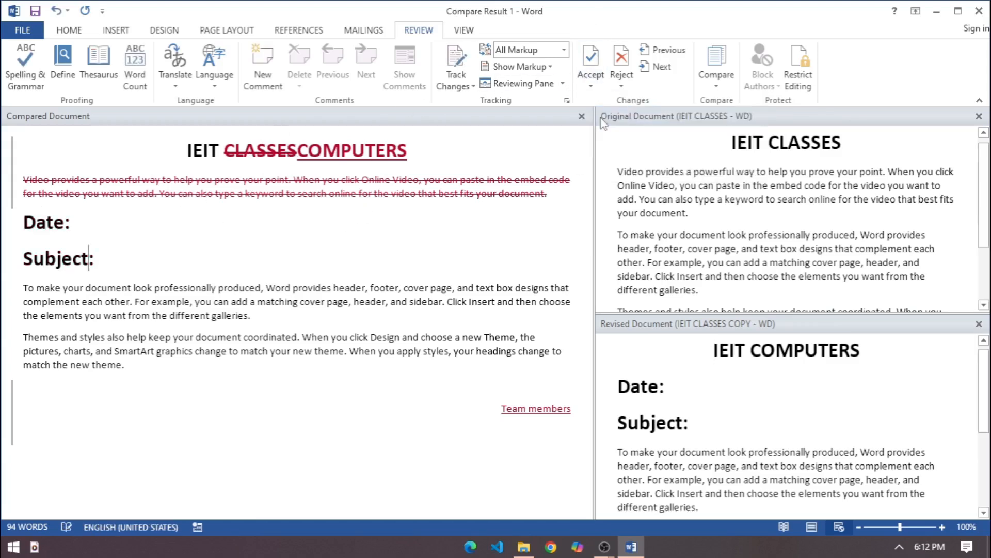
Accept the deletion of "CLASSES" and the insertion of "COMPUTERS" in the compared document's title
{"action": "left_click_drag", "start_coordinate": [223, 151], "coordinate": [298, 140]}
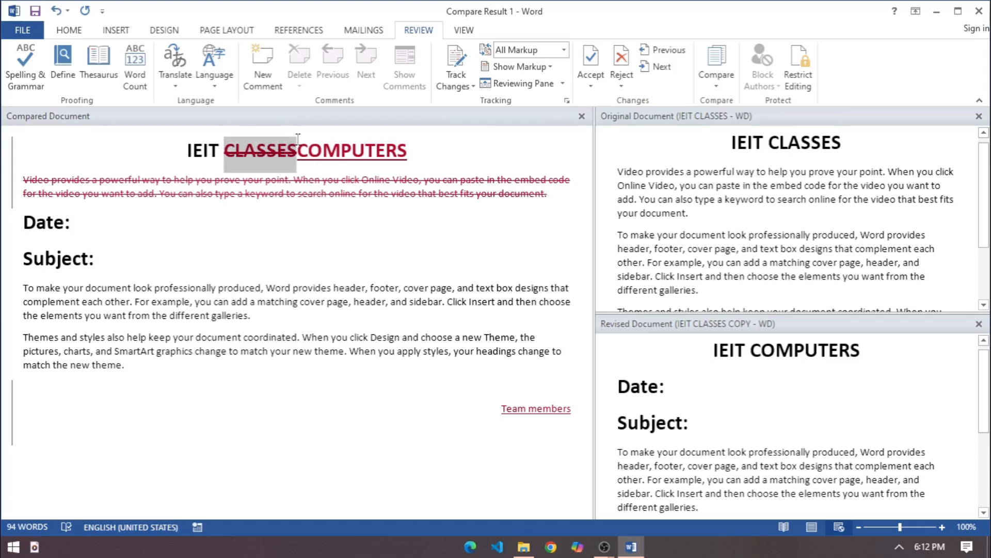
{"action": "left_click", "coordinate": [602, 81]}
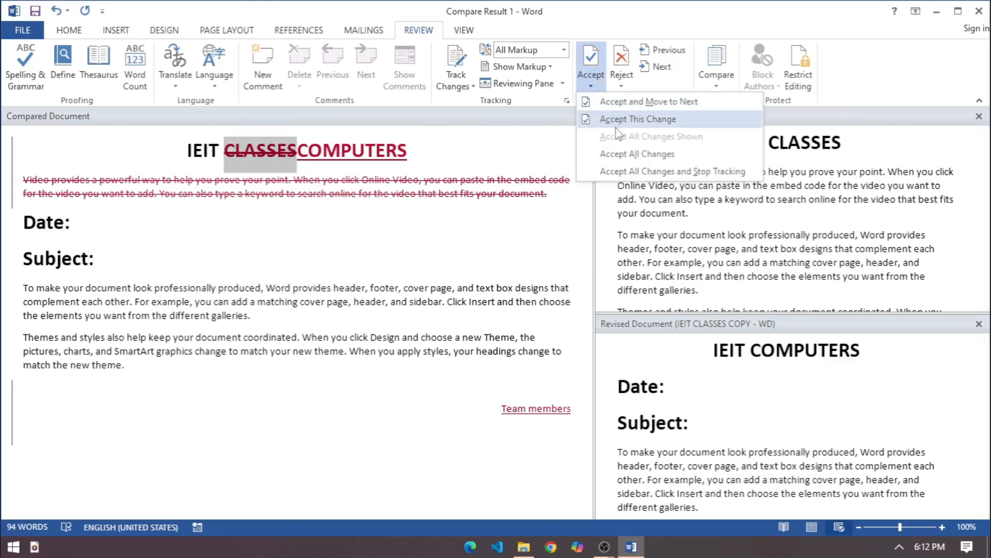
{"action": "left_click", "coordinate": [618, 121]}
{"action": "left_click_drag", "start_coordinate": [261, 150], "coordinate": [382, 152]}
{"action": "left_click", "coordinate": [591, 81]}
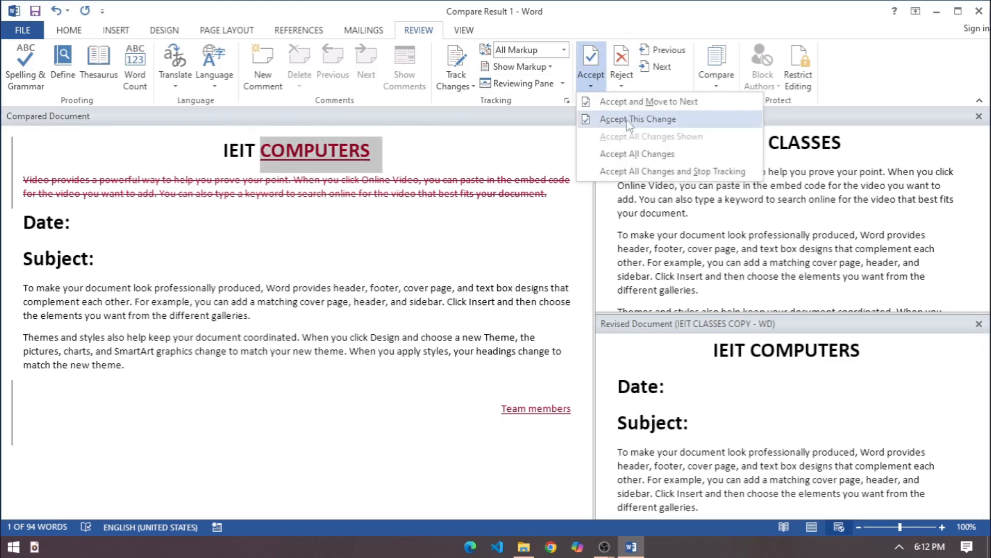
{"action": "left_click", "coordinate": [618, 119]}
Reject the deletion of the first paragraph, starting "Video provides a powerful way", in the compared document
{"action": "left_click", "coordinate": [554, 209]}
{"action": "left_click_drag", "start_coordinate": [554, 209], "coordinate": [23, 179]}
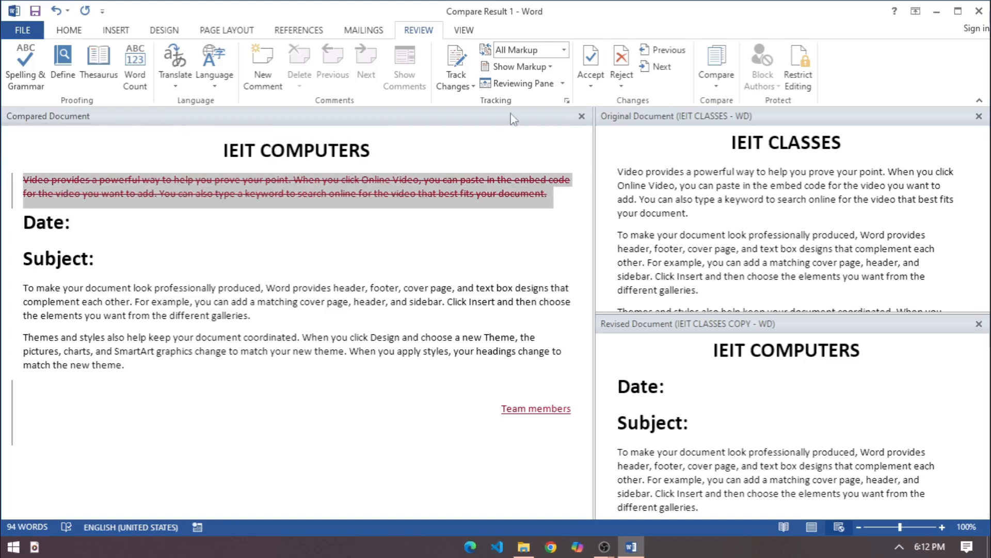
{"action": "left_click", "coordinate": [592, 82]}
{"action": "left_click", "coordinate": [614, 120]}
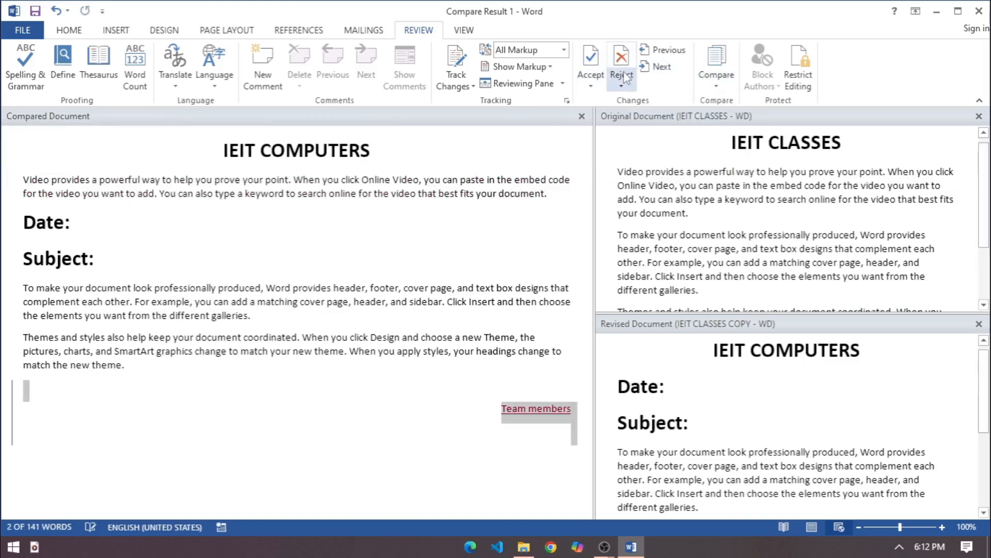
Accept the inserted "Team members" closing line and close the original and revised document views
{"action": "left_click", "coordinate": [621, 80]}
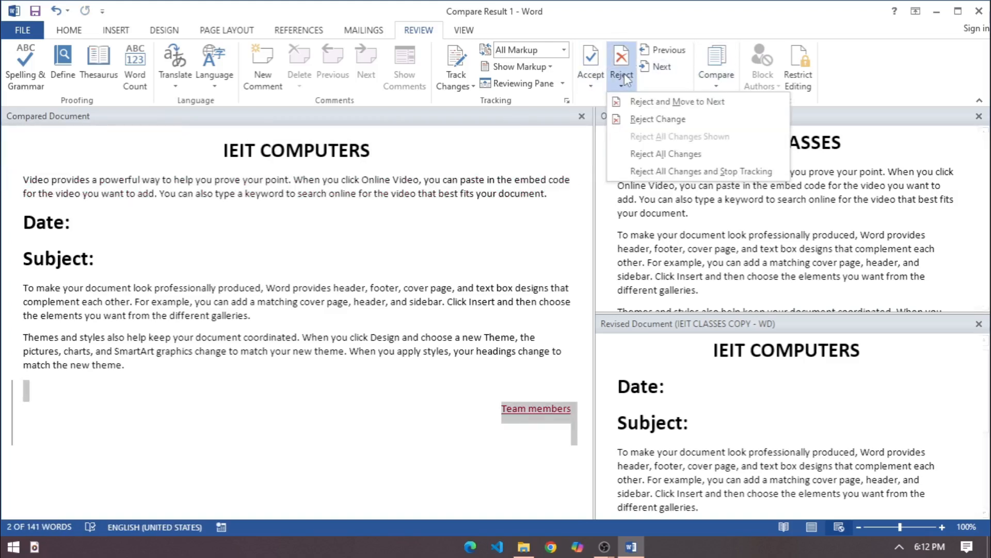
{"action": "left_click", "coordinate": [592, 83]}
{"action": "left_click", "coordinate": [607, 121]}
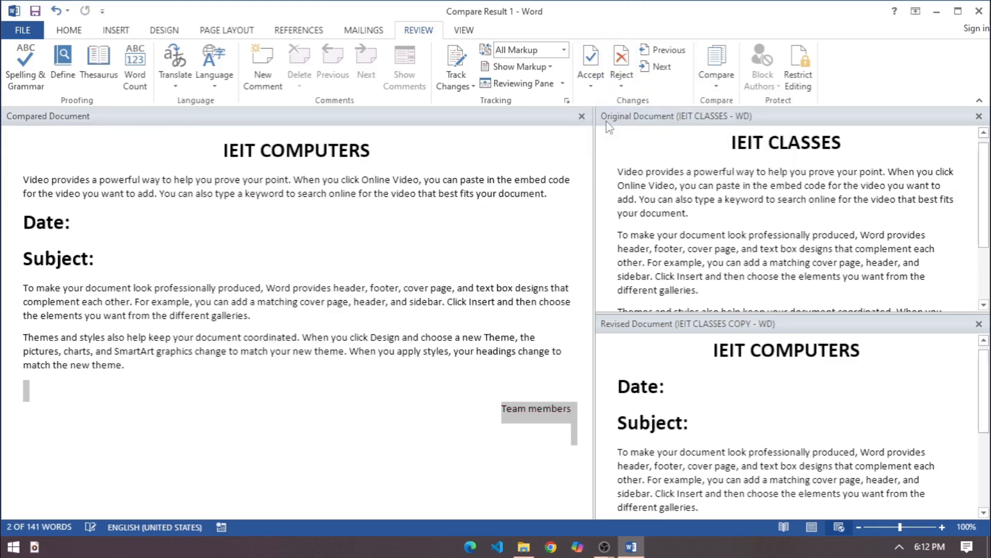
{"action": "left_click", "coordinate": [475, 287]}
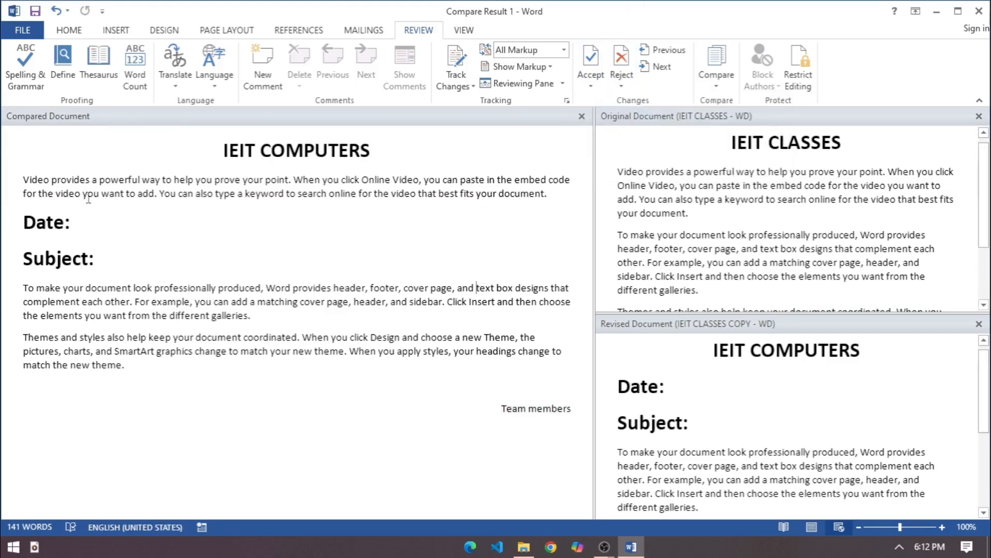
{"action": "left_click", "coordinate": [979, 116]}
{"action": "left_click", "coordinate": [979, 117]}
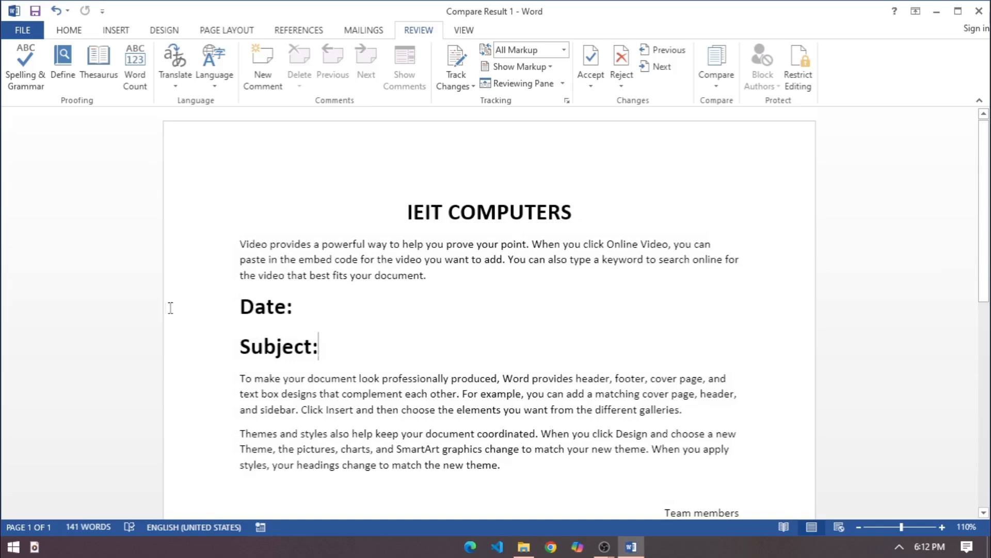
Move the "Date:" and "Subject:" lines above the first paragraph, leaving a blank line under the title
{"action": "left_click", "coordinate": [170, 308], "text": "shift"}
{"action": "key", "text": "ctrl+c"}
{"action": "key", "text": "Delete"}
{"action": "left_click", "coordinate": [241, 244]}
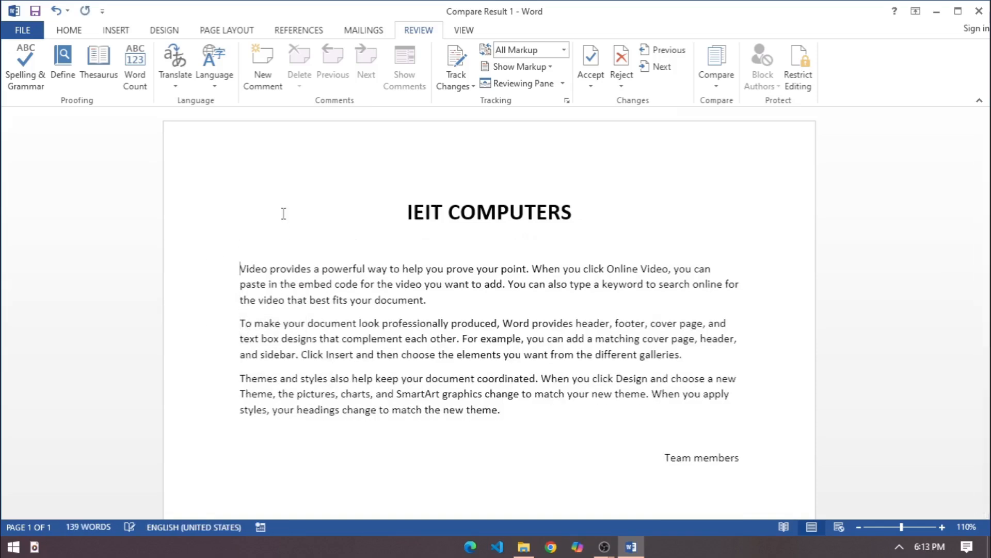
{"action": "key", "text": "ctrl+v"}
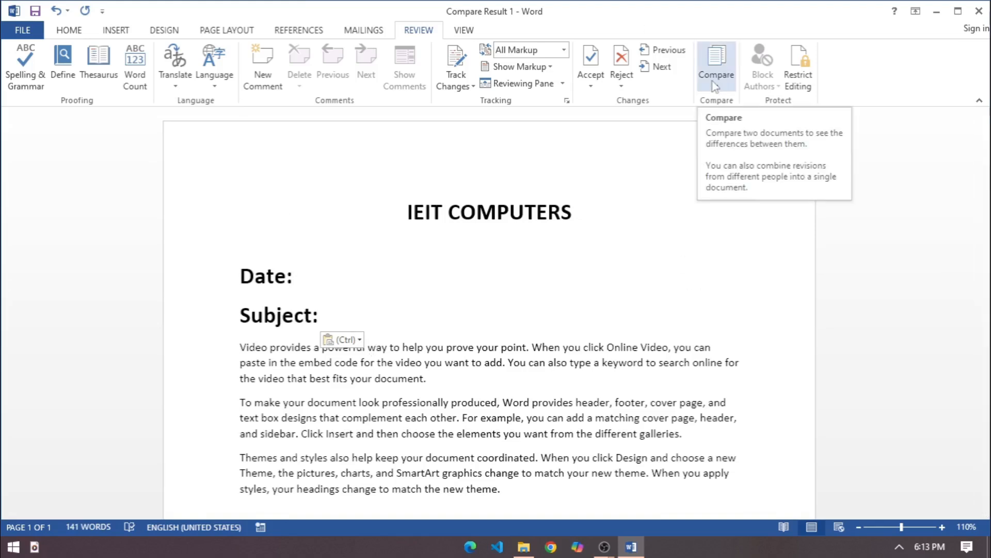
{"action": "left_click_drag", "start_coordinate": [484, 456], "coordinate": [481, 437]}
{"action": "scroll", "coordinate": [485, 443], "scroll_direction": "down", "scroll_amount": 4}
{"action": "left_click", "coordinate": [500, 378]}
{"action": "scroll", "coordinate": [500, 379], "scroll_direction": "up", "scroll_amount": 4}
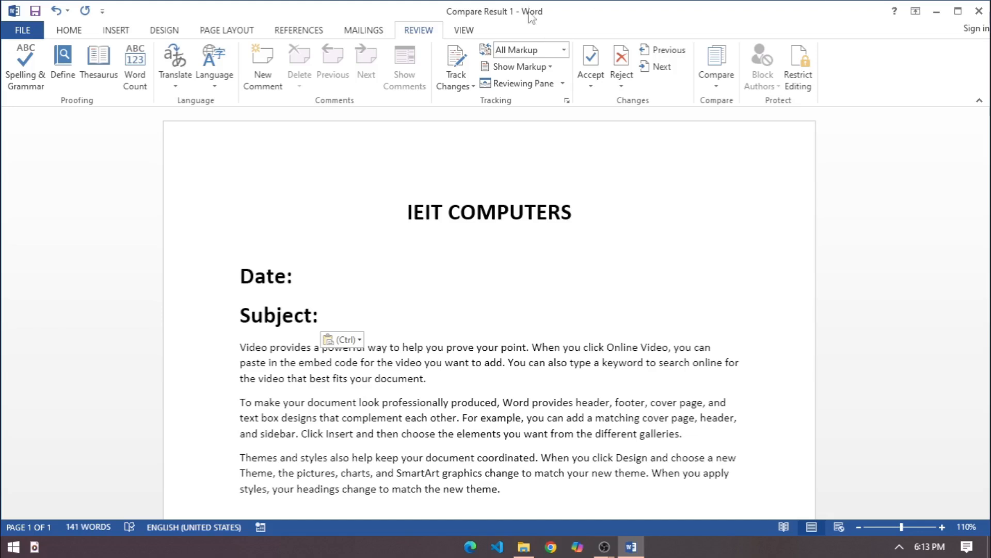
{"action": "scroll", "coordinate": [443, 419], "scroll_direction": "down", "scroll_amount": 3}
{"action": "scroll", "coordinate": [444, 419], "scroll_direction": "up", "scroll_amount": 2}
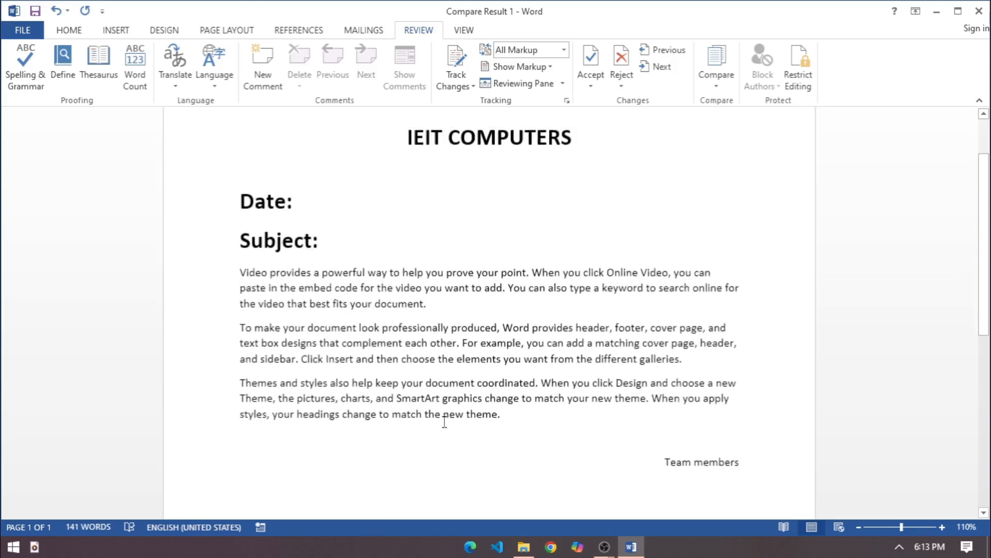
Add a box page border with a triple-line style to the document
{"action": "left_click", "coordinate": [166, 31]}
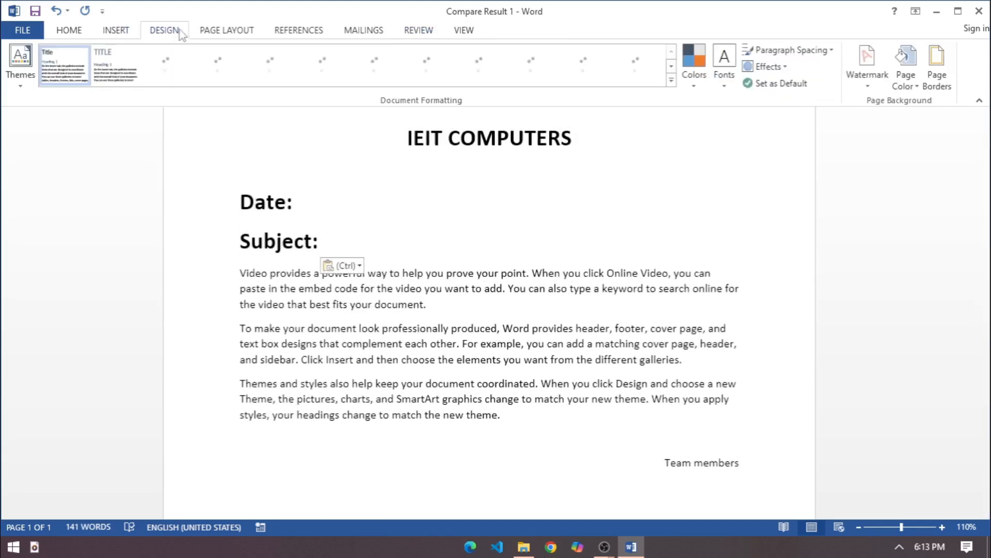
{"action": "left_click", "coordinate": [932, 78]}
{"action": "scroll", "coordinate": [485, 289], "scroll_direction": "down", "scroll_amount": 3}
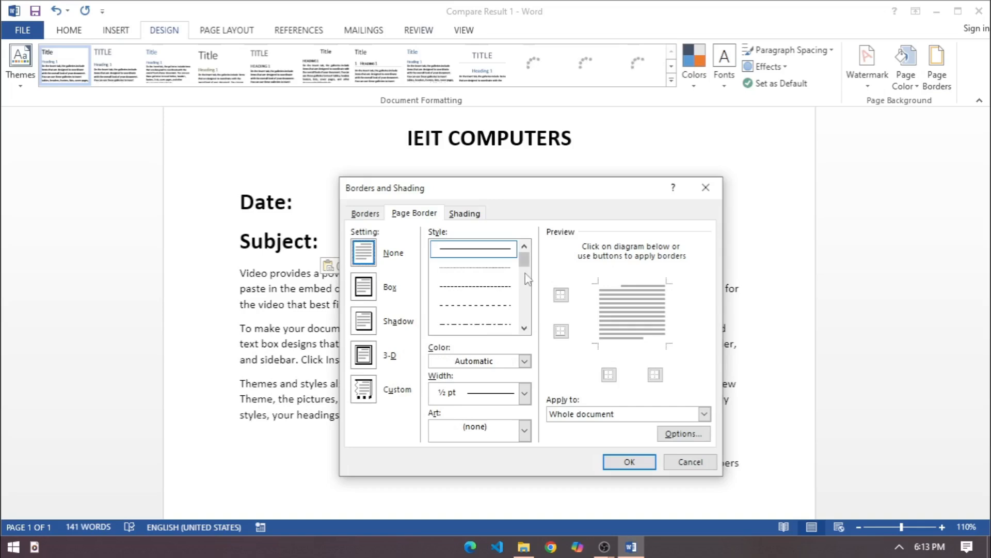
{"action": "left_click", "coordinate": [491, 310]}
{"action": "left_click", "coordinate": [363, 287]}
{"action": "left_click", "coordinate": [629, 461]}
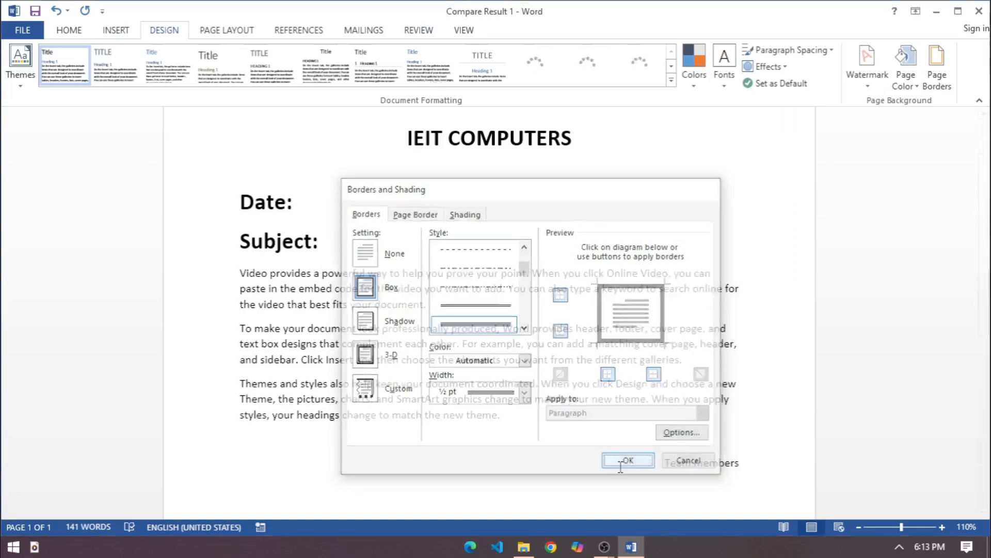
Add a custom diagonal text watermark reading "IEIT CLASSES" to the document
{"action": "left_click", "coordinate": [870, 78]}
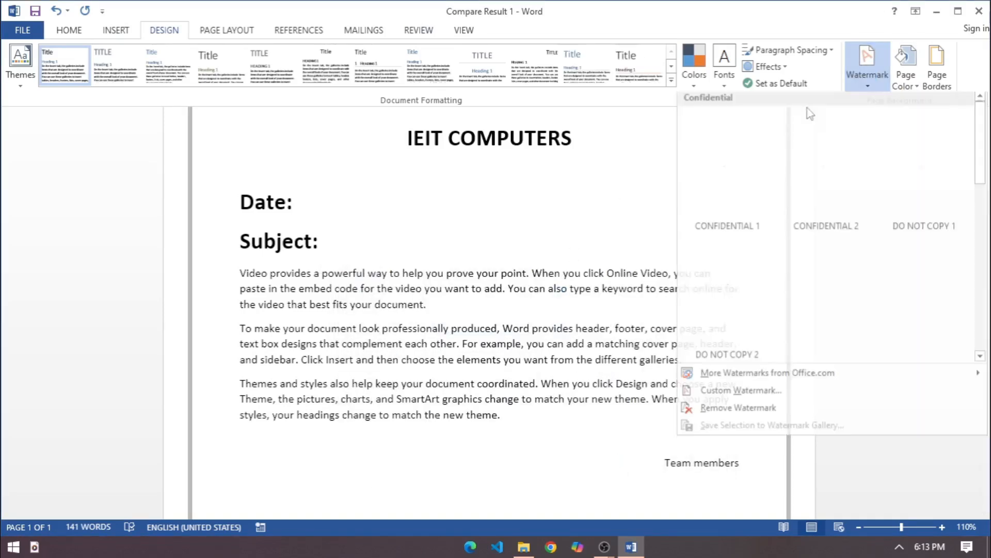
{"action": "left_click", "coordinate": [735, 396]}
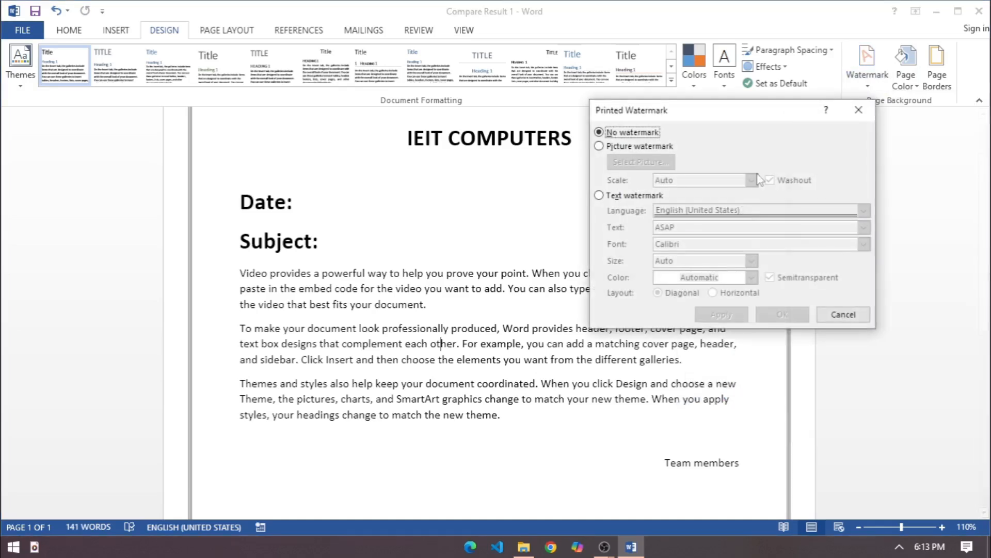
{"action": "left_click", "coordinate": [613, 197]}
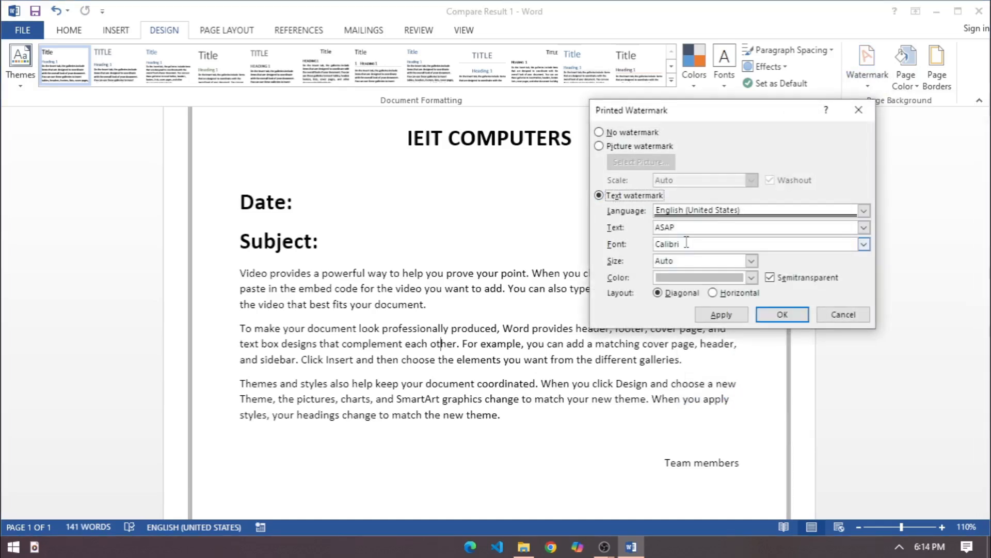
{"action": "left_click", "coordinate": [687, 228]}
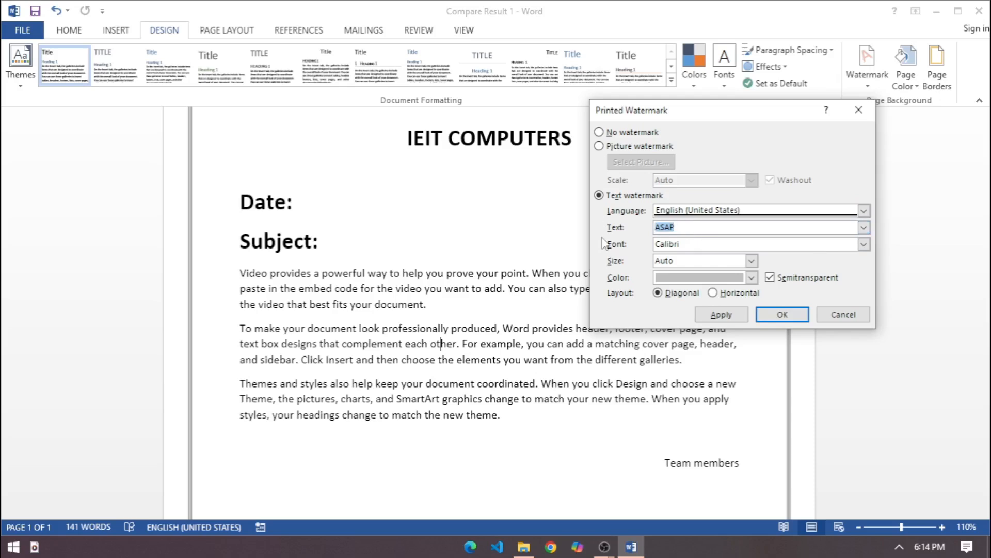
{"action": "type", "text": "iei"}
{"action": "key", "text": "BackSpace"}
{"action": "key", "text": "BackSpace"}
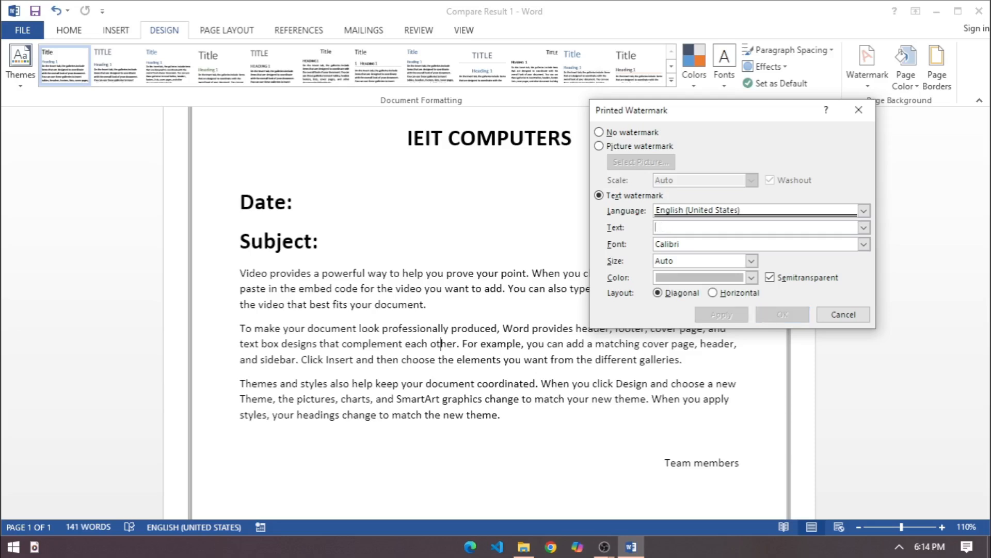
{"action": "type", "text": "IEIT CLASSES"}
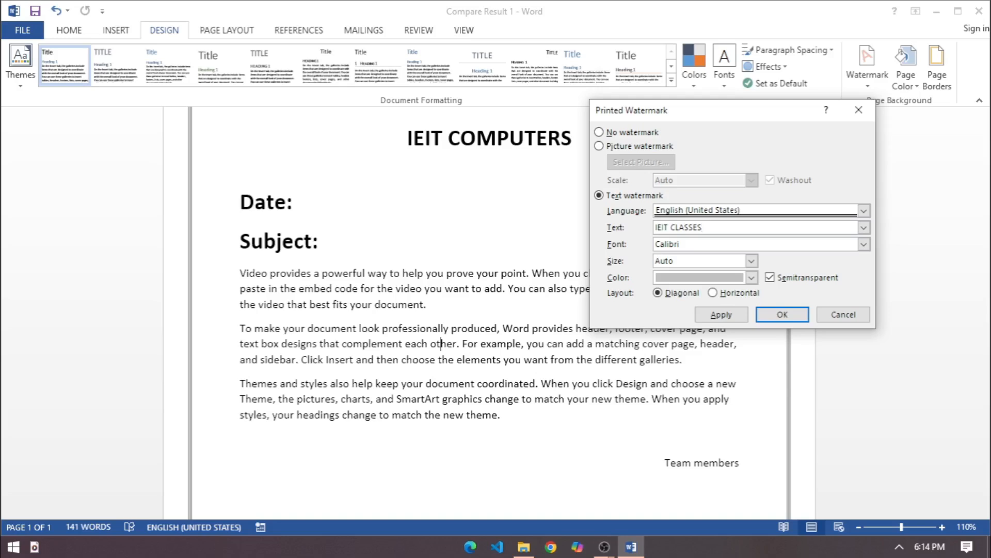
{"action": "left_click", "coordinate": [721, 315]}
{"action": "left_click", "coordinate": [841, 315]}
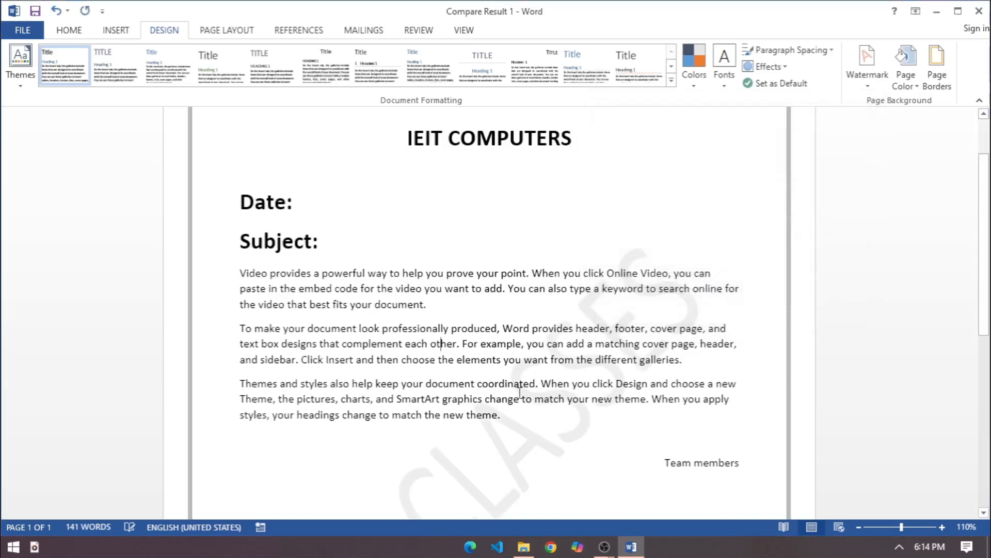
Place the cursor on the empty line below "Team members" and open the editing restriction settings
{"action": "scroll", "coordinate": [548, 411], "scroll_direction": "up", "scroll_amount": 2}
{"action": "left_click", "coordinate": [467, 243]}
{"action": "scroll", "coordinate": [480, 310], "scroll_direction": "down", "scroll_amount": 4}
{"action": "left_click", "coordinate": [496, 389]}
{"action": "scroll", "coordinate": [497, 390], "scroll_direction": "up", "scroll_amount": 2}
{"action": "scroll", "coordinate": [497, 390], "scroll_direction": "up", "scroll_amount": 1}
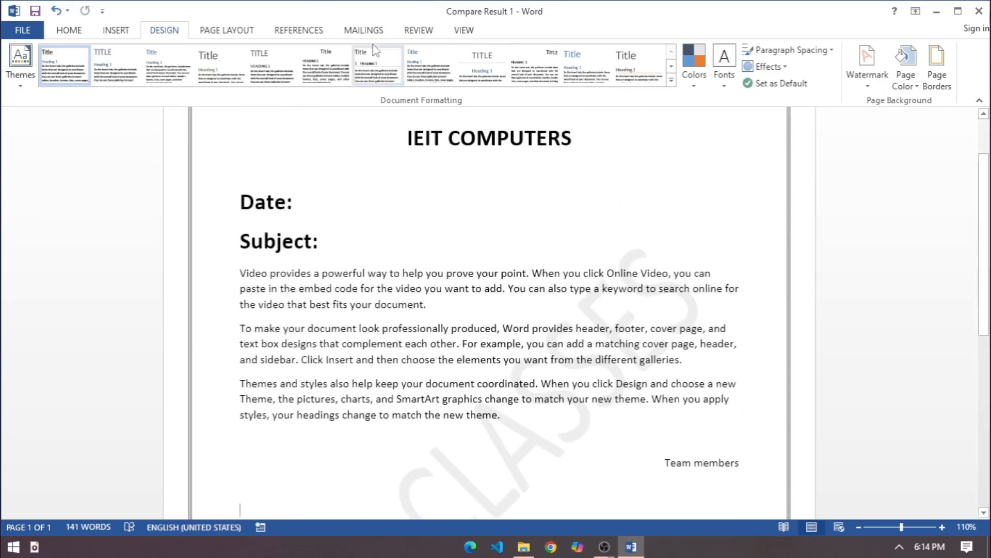
{"action": "left_click", "coordinate": [416, 30]}
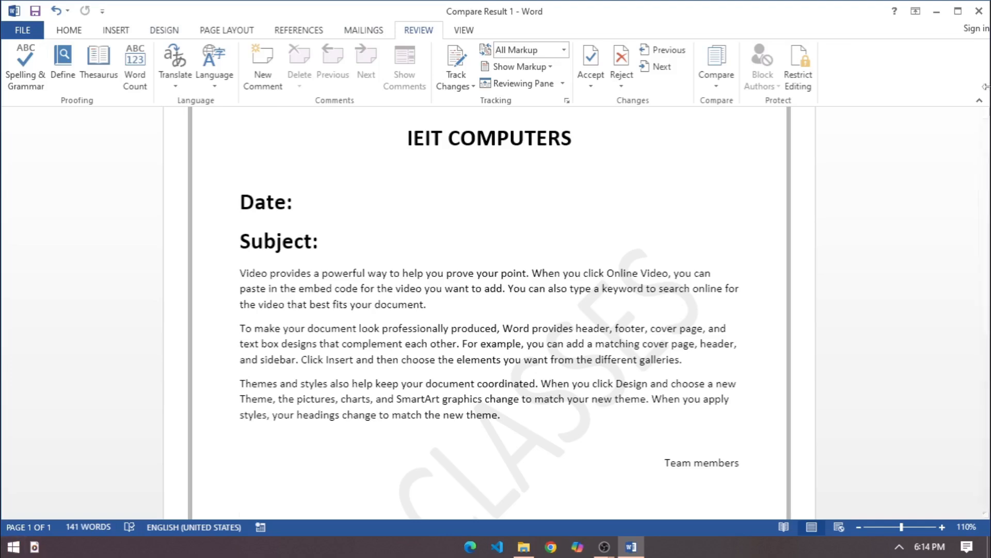
{"action": "left_click", "coordinate": [802, 82]}
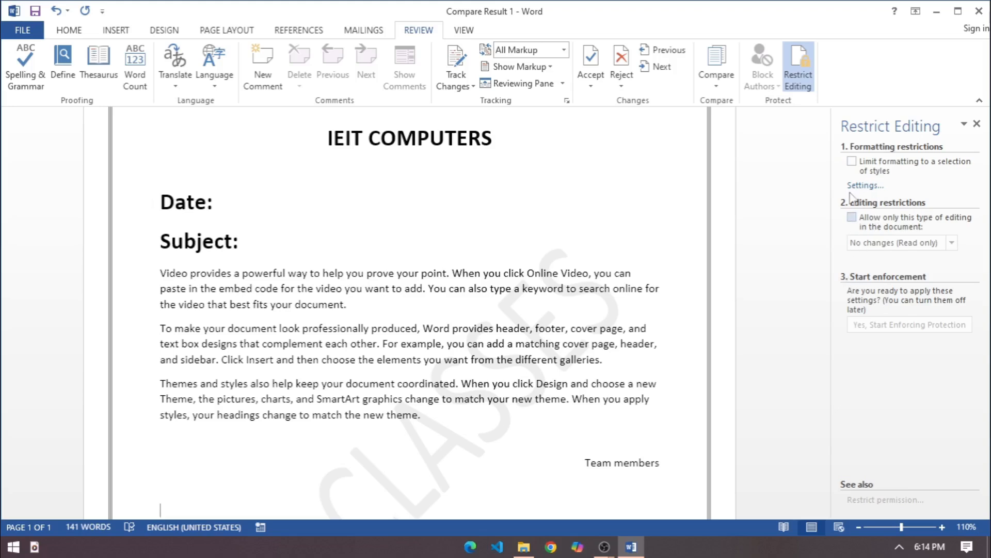
Limit formatting to selected styles, allow only No changes (Read only) with an Everyone exception, and enforce protection with a password
{"action": "left_click", "coordinate": [851, 162]}
{"action": "left_click", "coordinate": [852, 217]}
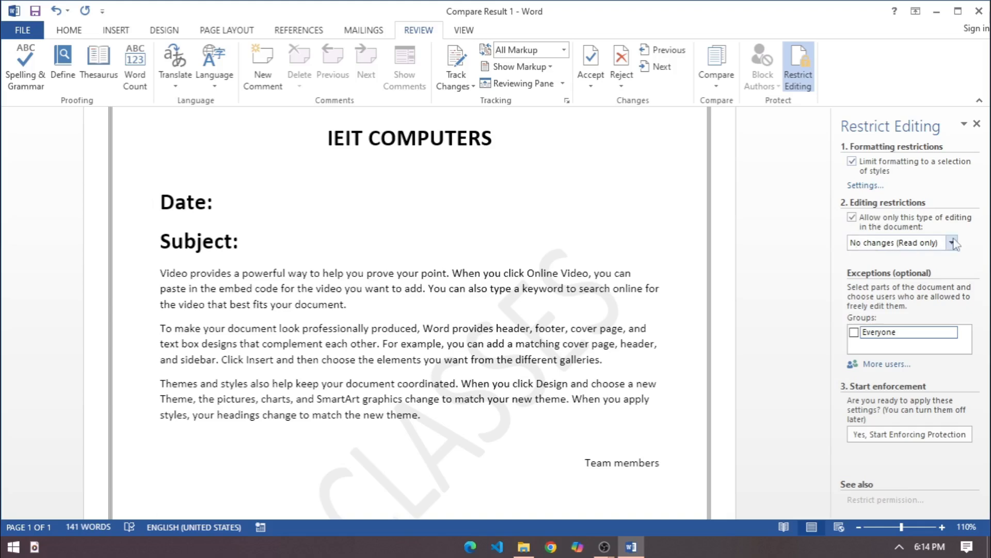
{"action": "left_click", "coordinate": [854, 332]}
{"action": "left_click", "coordinate": [893, 436]}
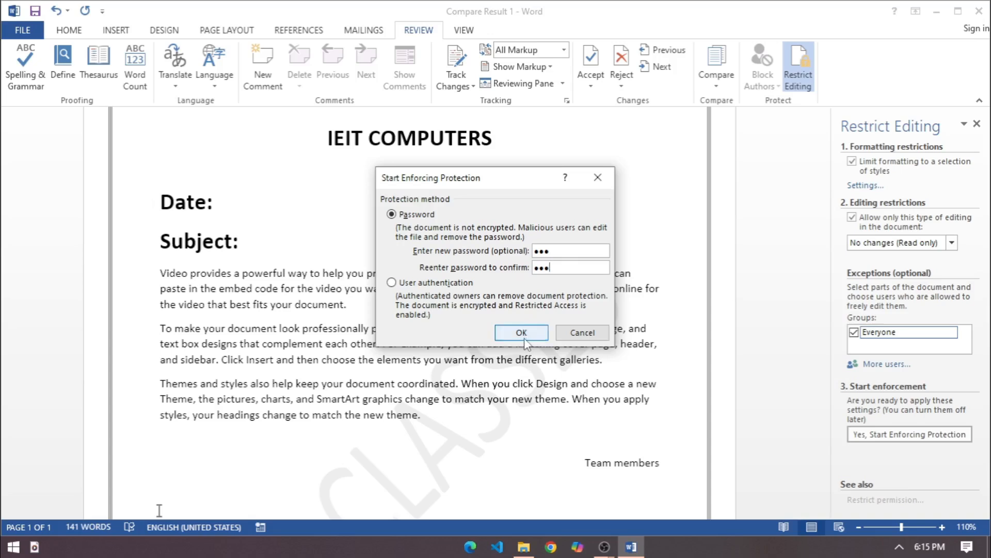
{"action": "left_click", "coordinate": [524, 337]}
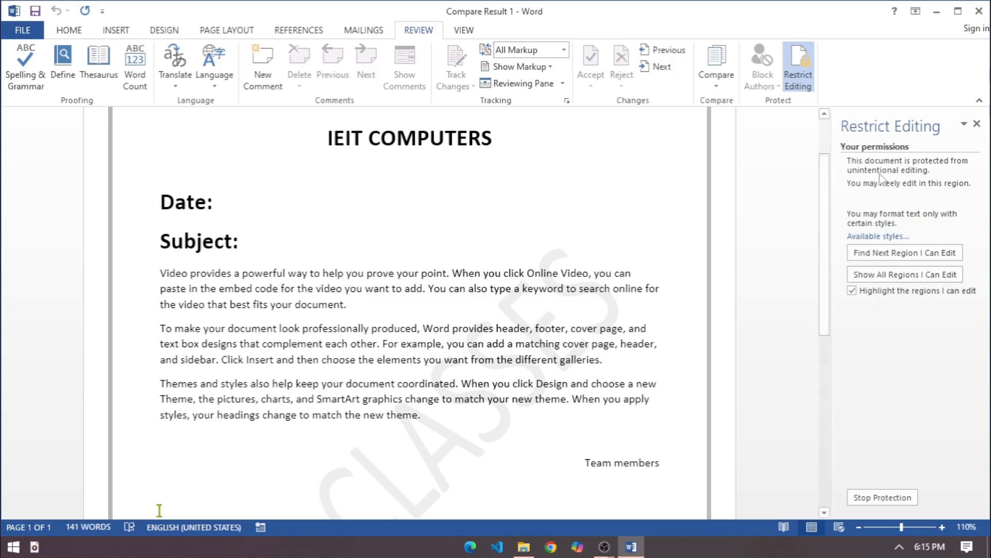
Enter "FF" on the editable line below "Team members" and try to edit the locked text around the Date and Subject lines
{"action": "scroll", "coordinate": [343, 464], "scroll_direction": "down", "scroll_amount": 3}
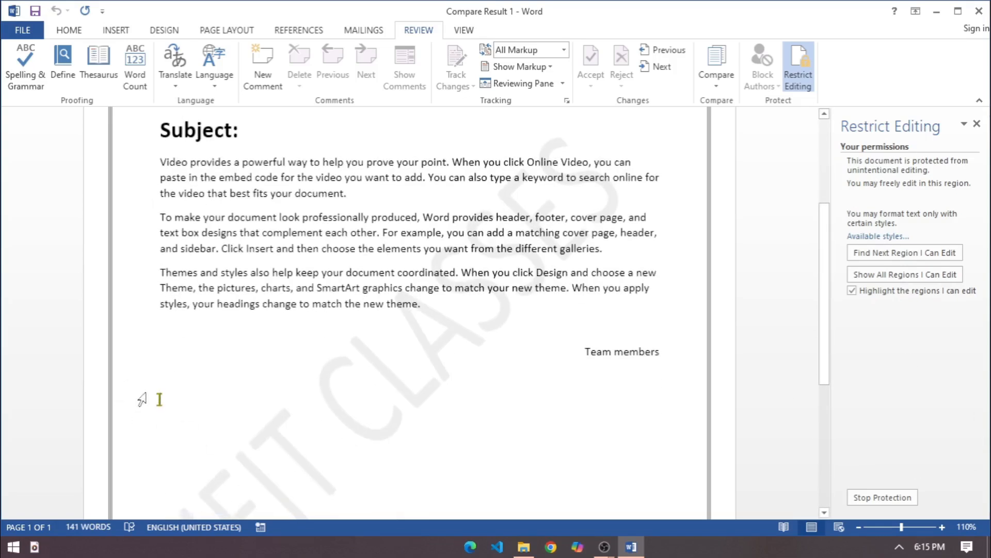
{"action": "type", "text": "FF"}
{"action": "left_click", "coordinate": [211, 343]}
{"action": "scroll", "coordinate": [210, 343], "scroll_direction": "up", "scroll_amount": 5}
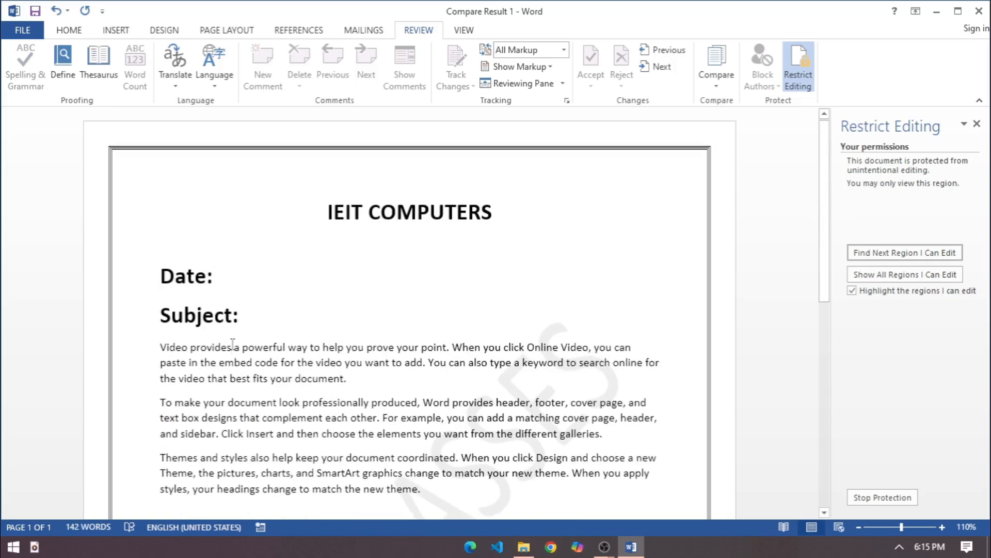
{"action": "left_click", "coordinate": [396, 277]}
{"action": "left_click", "coordinate": [267, 312]}
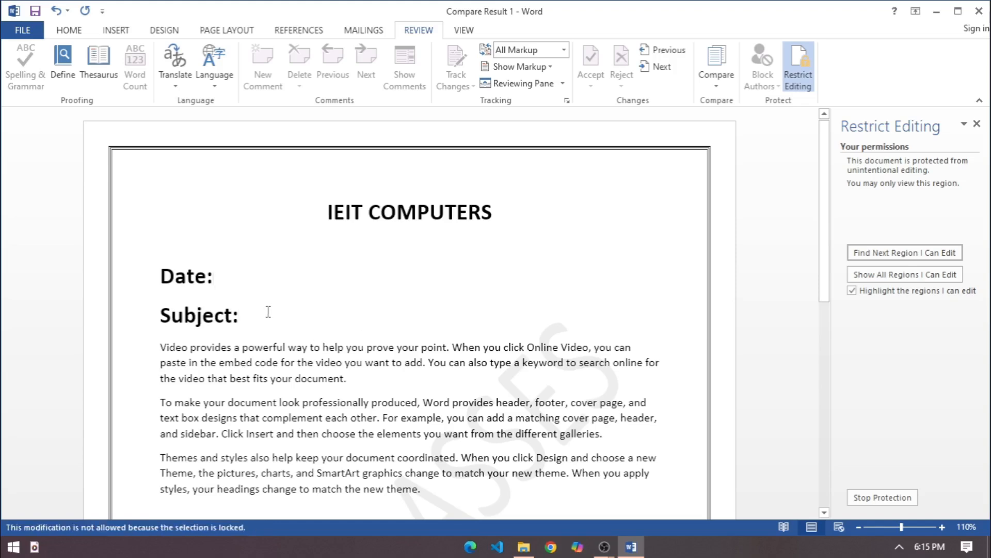
Select the title "IEIT COMPUTERS" and examine which formatting, insert, design, layout and reference commands are available in the protected document
{"action": "triple_click", "coordinate": [309, 231]}
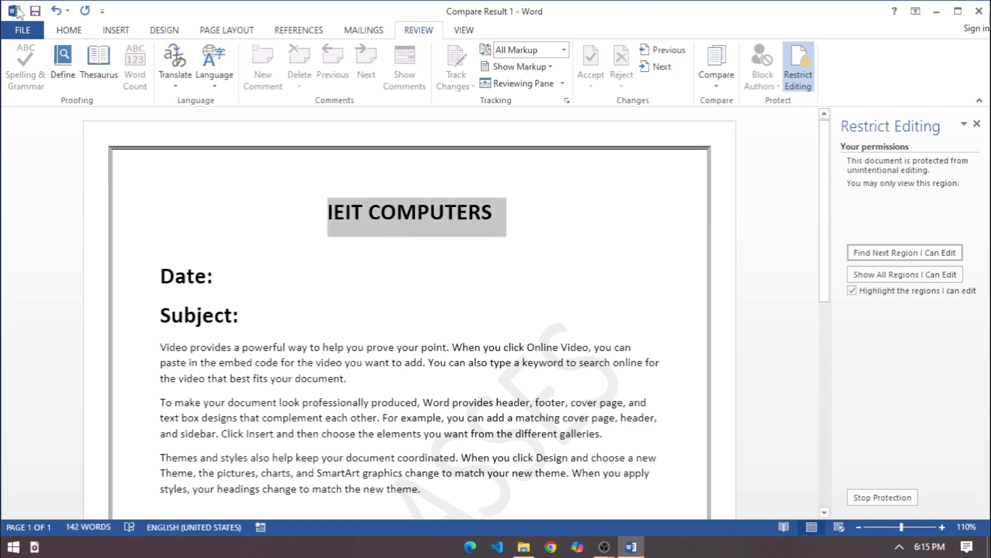
{"action": "left_click", "coordinate": [65, 31]}
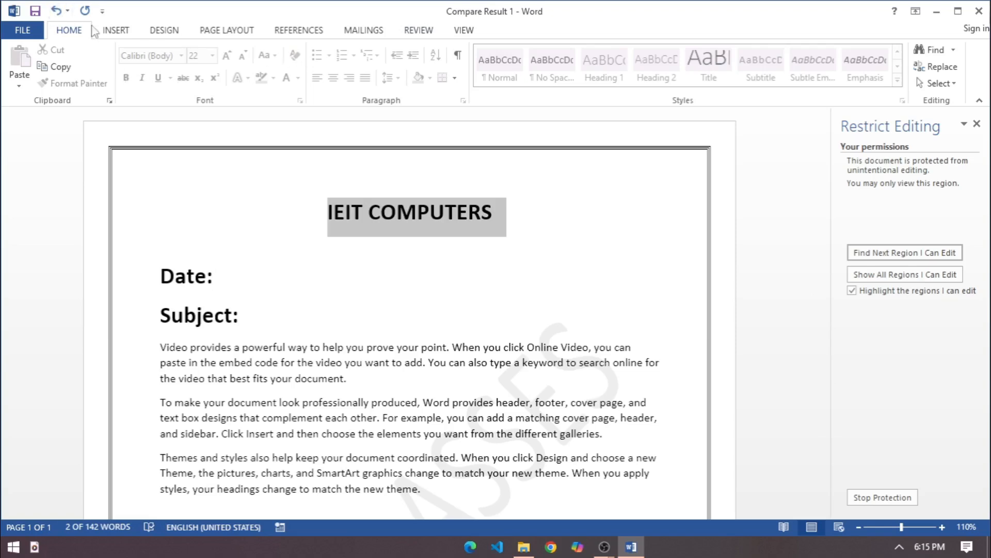
{"action": "left_click", "coordinate": [114, 32]}
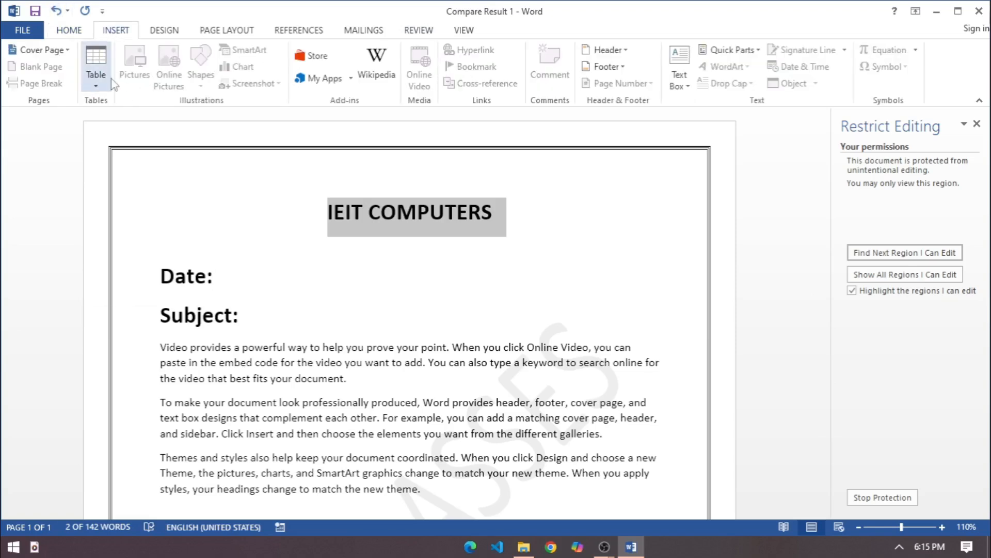
{"action": "left_click", "coordinate": [95, 74]}
{"action": "left_click", "coordinate": [137, 62]}
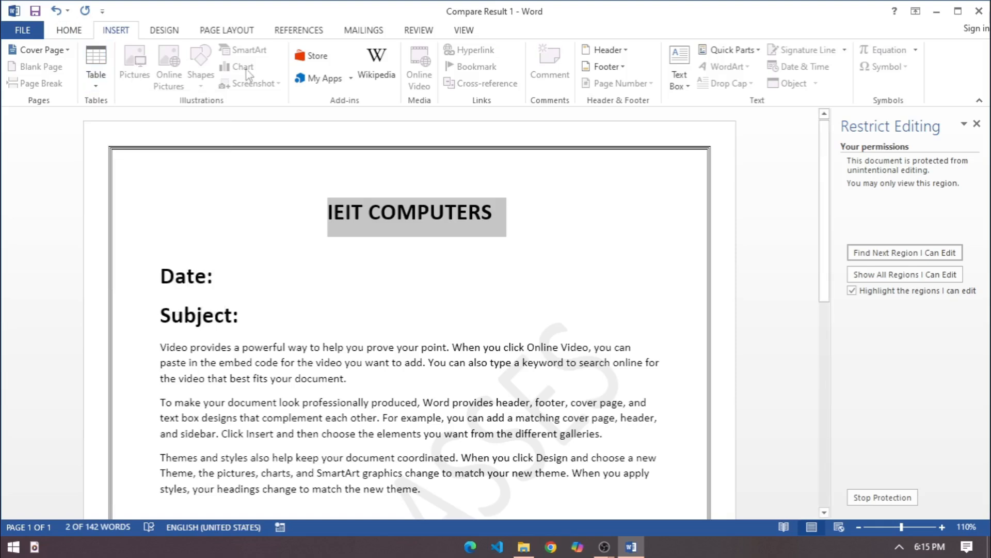
{"action": "left_click", "coordinate": [165, 34]}
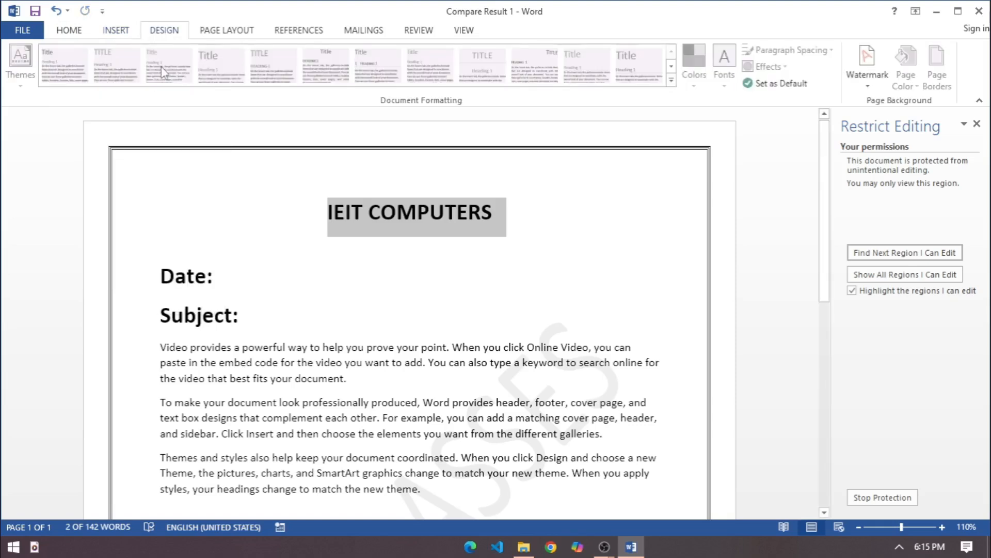
{"action": "left_click", "coordinate": [223, 33]}
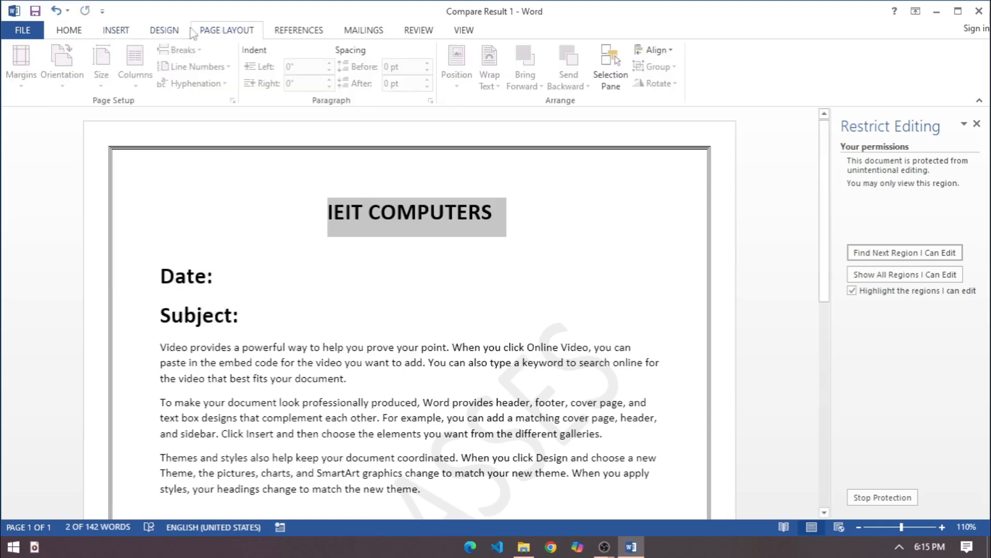
{"action": "left_click", "coordinate": [281, 34]}
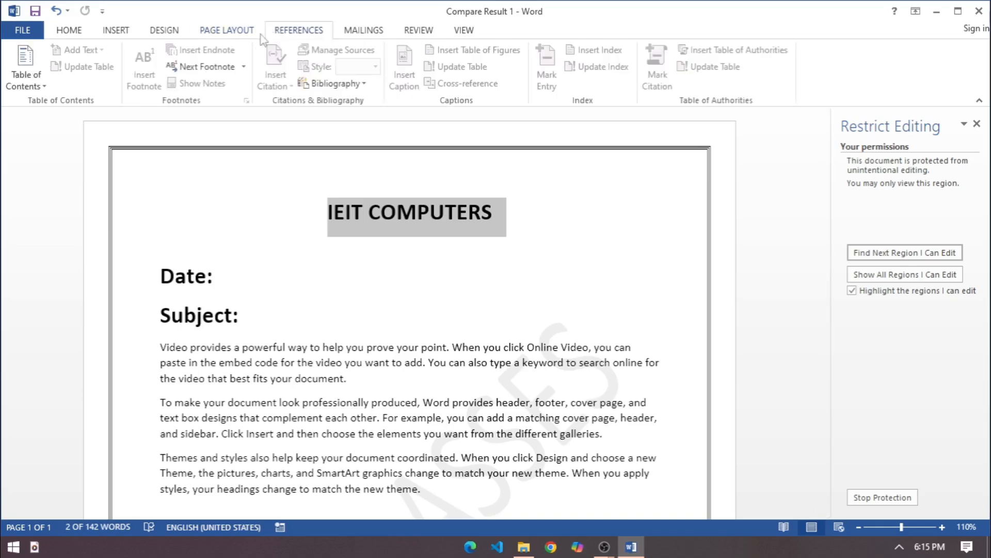
{"action": "left_click", "coordinate": [67, 32]}
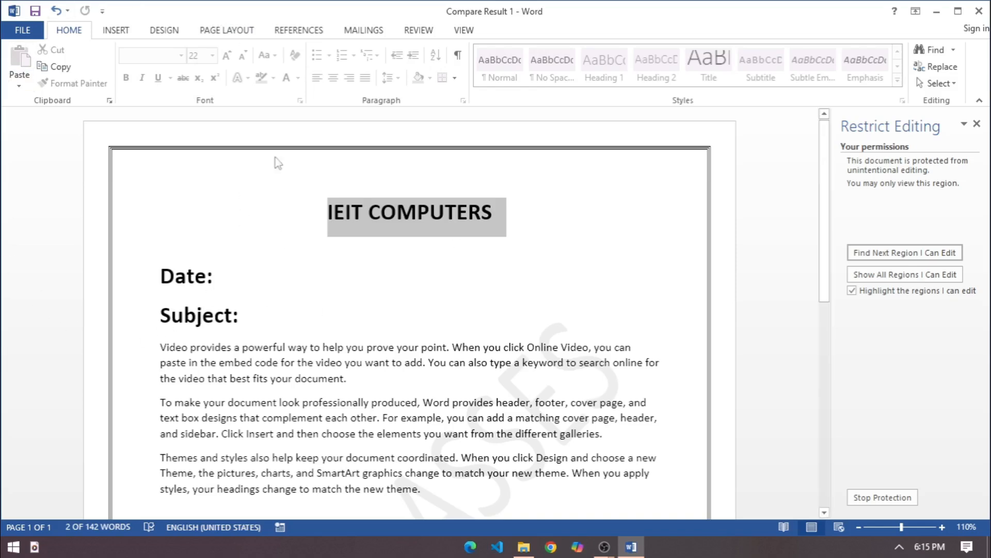
{"action": "left_click", "coordinate": [175, 32]}
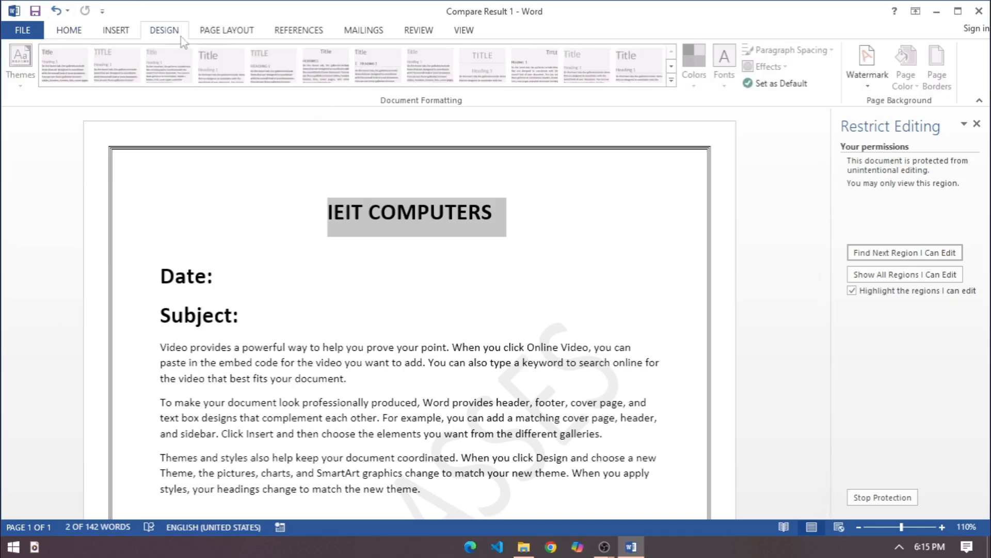
{"action": "left_click", "coordinate": [242, 32]}
{"action": "left_click", "coordinate": [113, 31]}
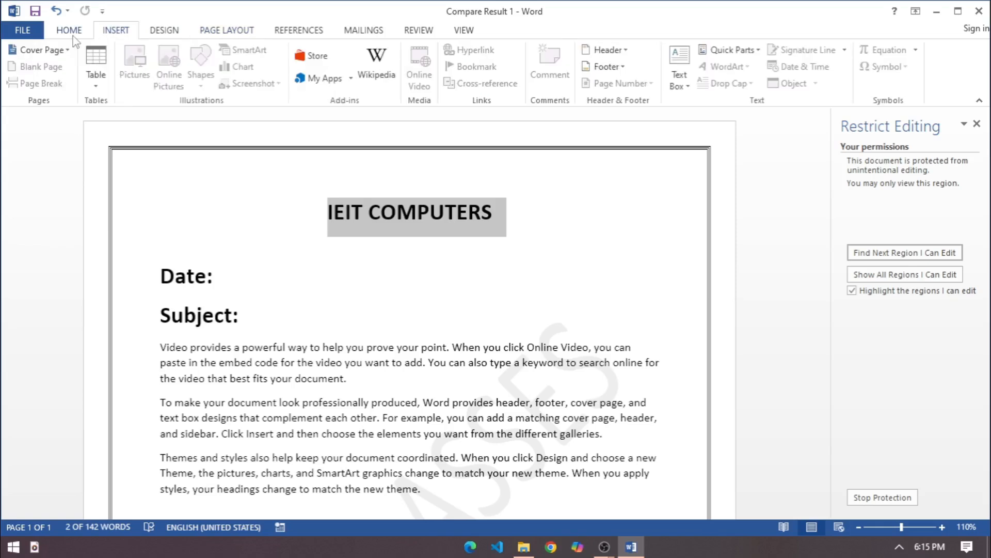
{"action": "left_click", "coordinate": [73, 34]}
Try to edit the locked "Subject:" line and stop the document protection by entering the protection password
{"action": "left_click", "coordinate": [303, 324]}
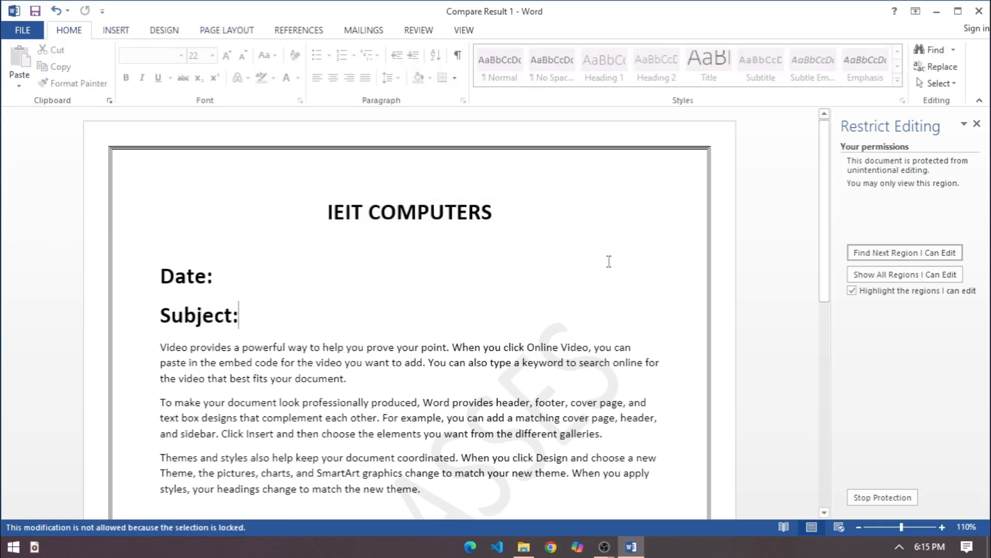
{"action": "scroll", "coordinate": [423, 254], "scroll_direction": "down", "scroll_amount": 4}
{"action": "scroll", "coordinate": [420, 279], "scroll_direction": "up", "scroll_amount": 3}
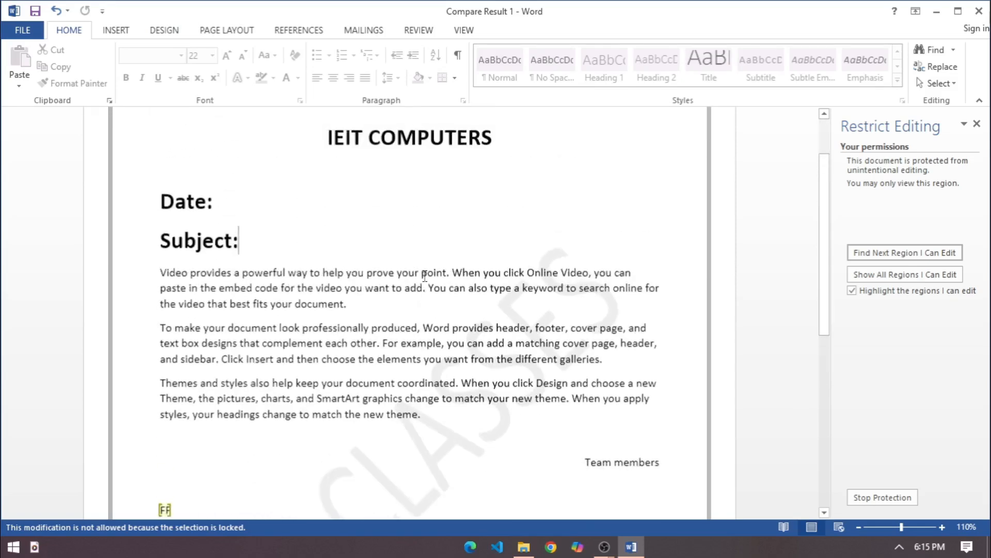
{"action": "scroll", "coordinate": [354, 295], "scroll_direction": "up", "scroll_amount": 1}
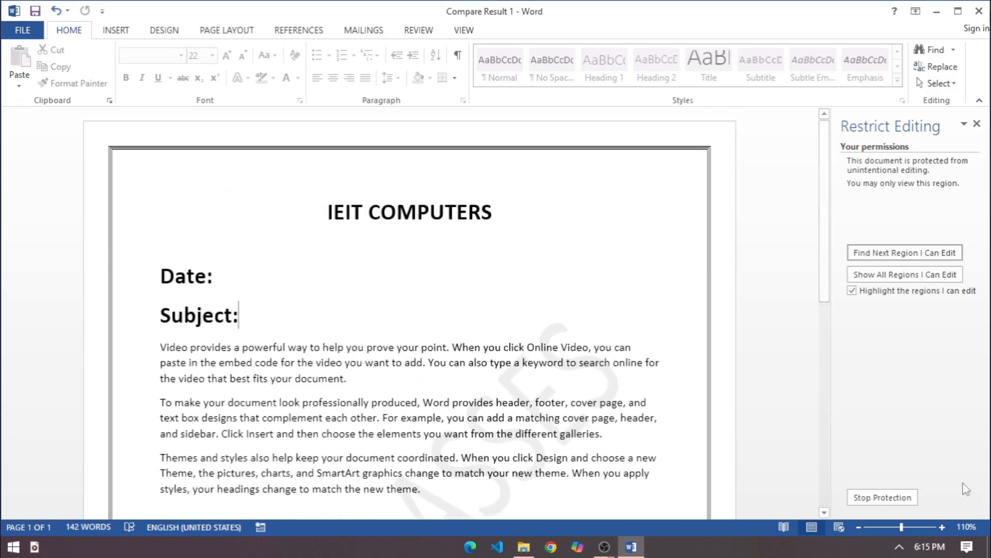
{"action": "left_click", "coordinate": [884, 499]}
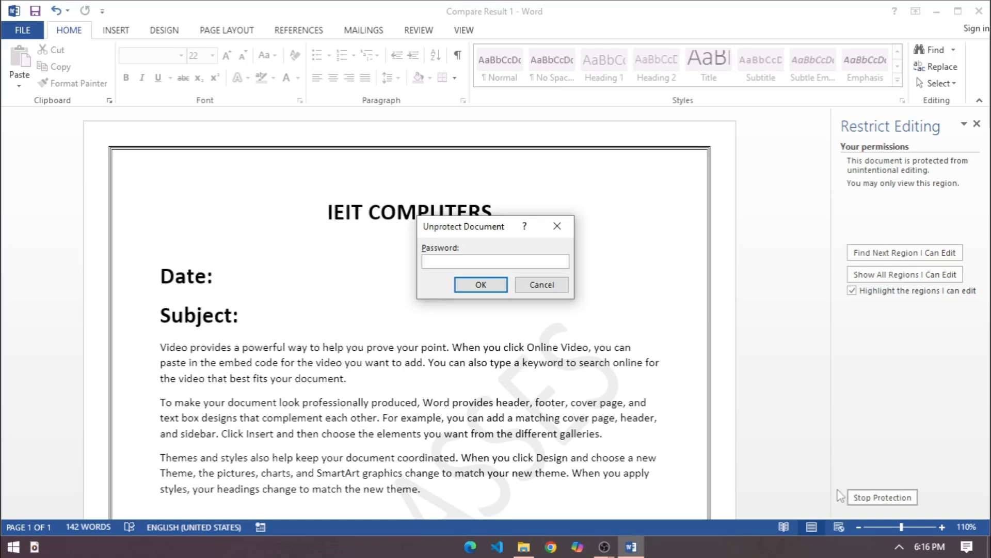
{"action": "left_click", "coordinate": [475, 285]}
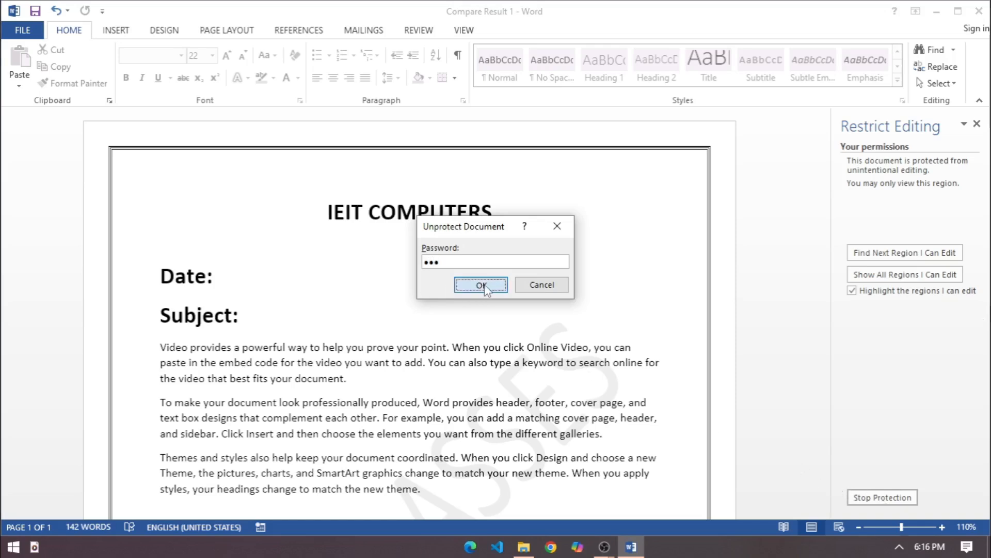
Test editing by entering "FG" after "Subject:" and deleting it again
{"action": "type", "text": "FG"}
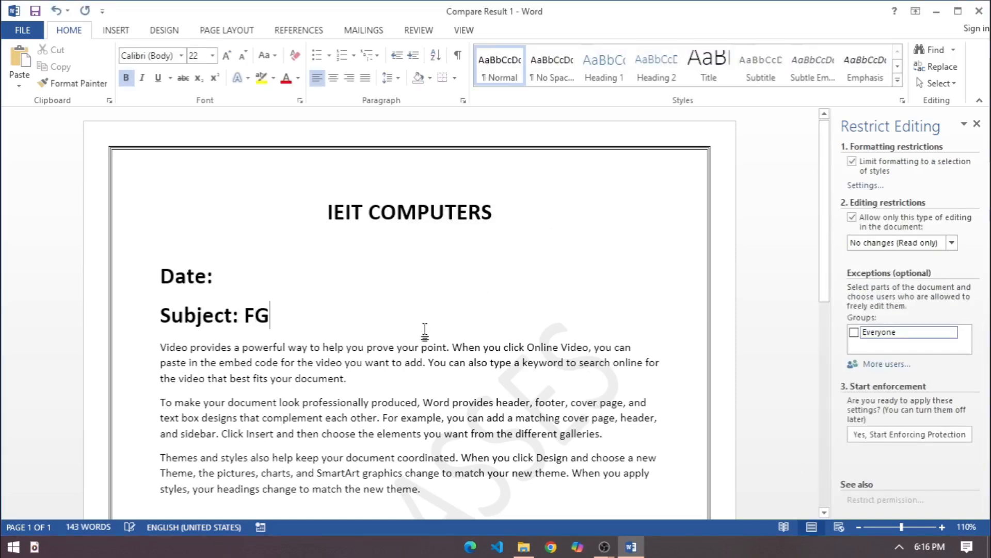
{"action": "key", "text": "BackSpace"}
{"action": "key", "text": "BackSpace"}
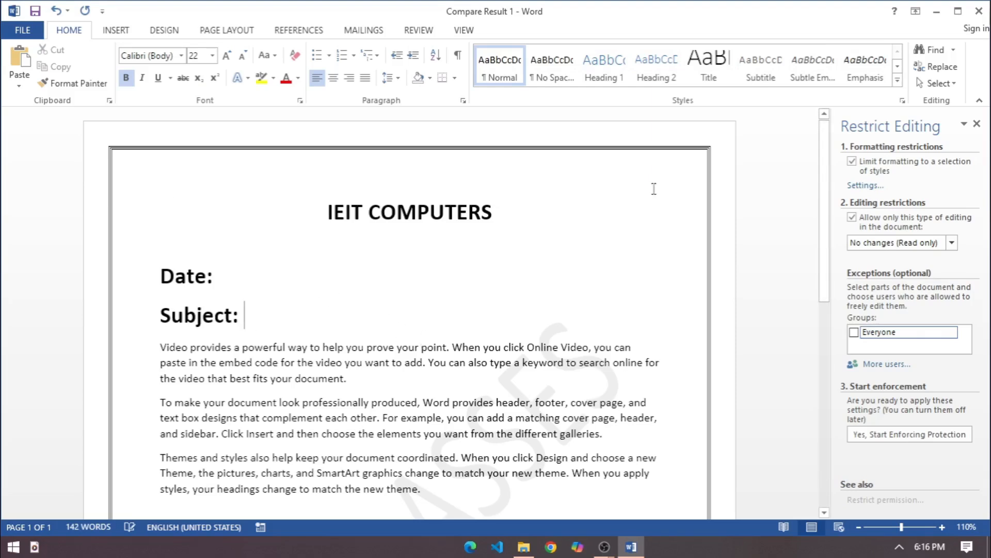
Examine which insert, formatting, design, mailing and review commands are available in the unprotected document
{"action": "left_click", "coordinate": [115, 30]}
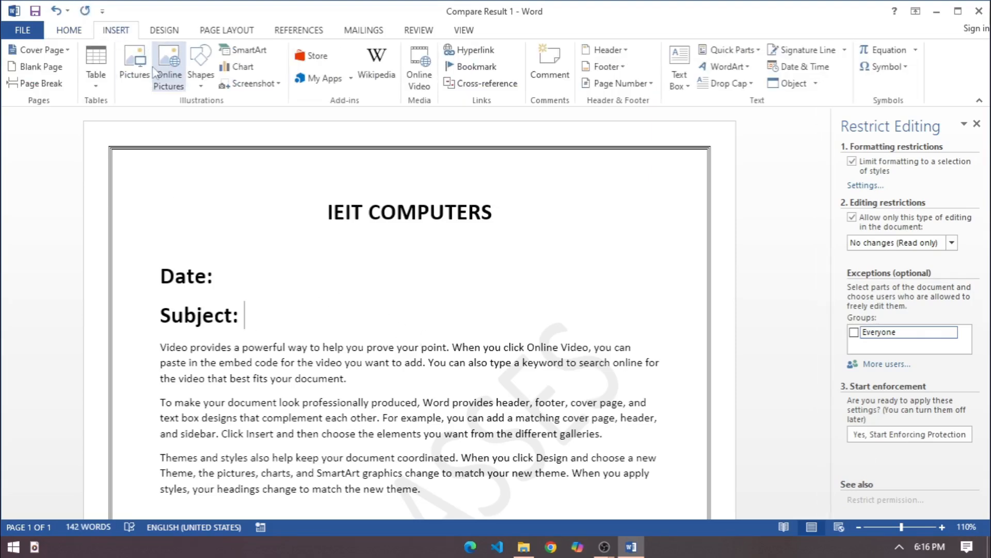
{"action": "left_click", "coordinate": [69, 30]}
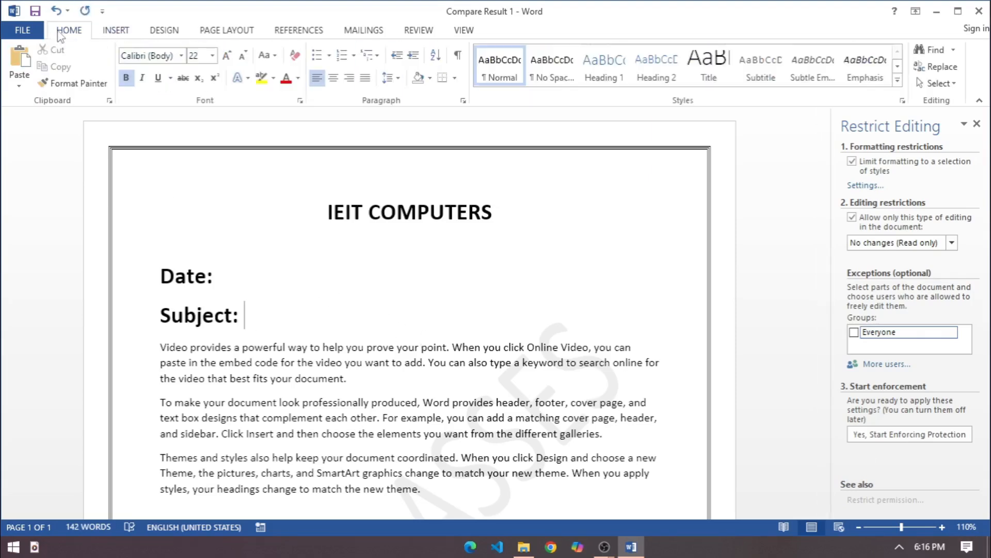
{"action": "left_click", "coordinate": [164, 30]}
{"action": "left_click", "coordinate": [377, 31]}
{"action": "left_click", "coordinate": [416, 31]}
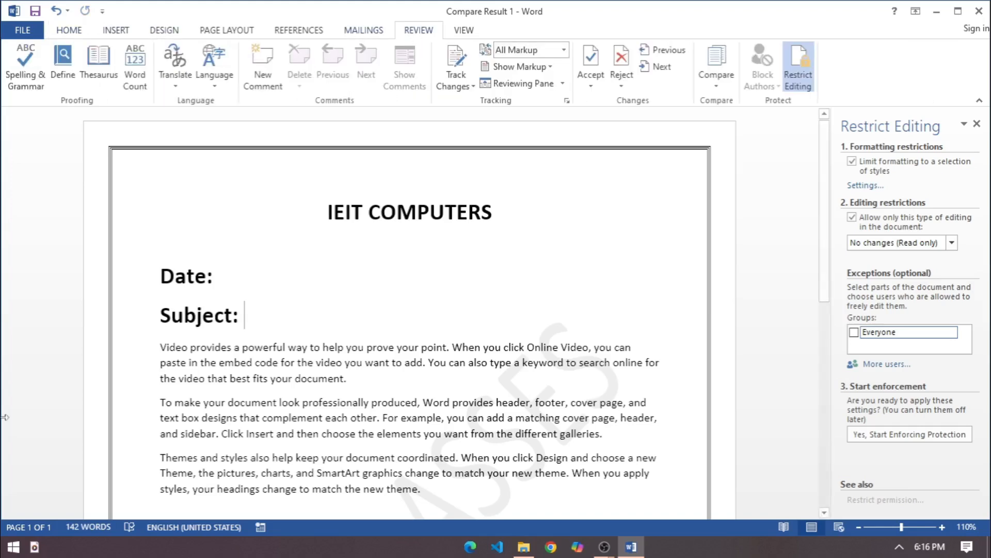